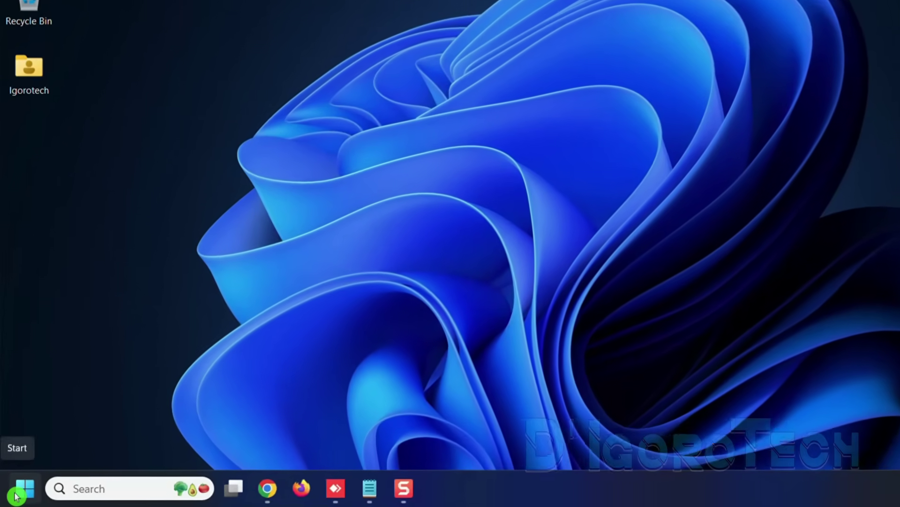
# - Open Installed apps from the Start context menu and search it for 'office'
pyautogui.rightClick(16, 496)
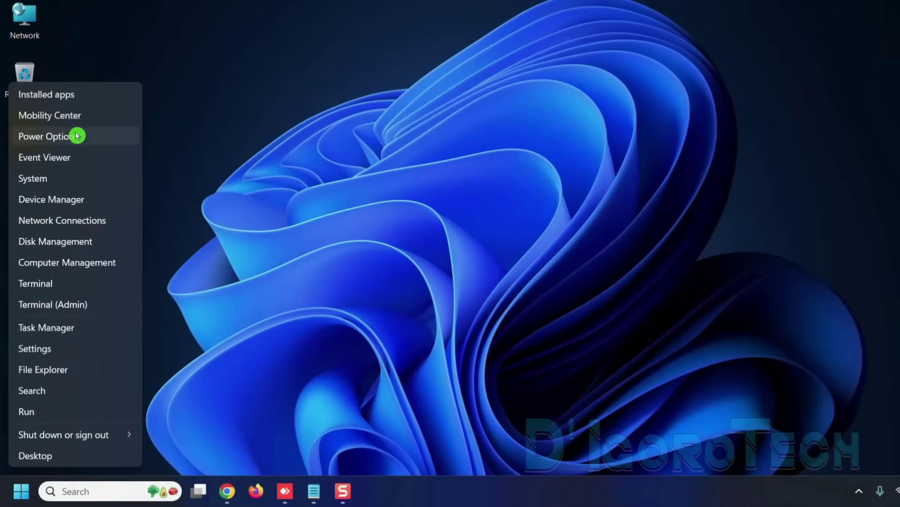
pyautogui.click(71, 98)
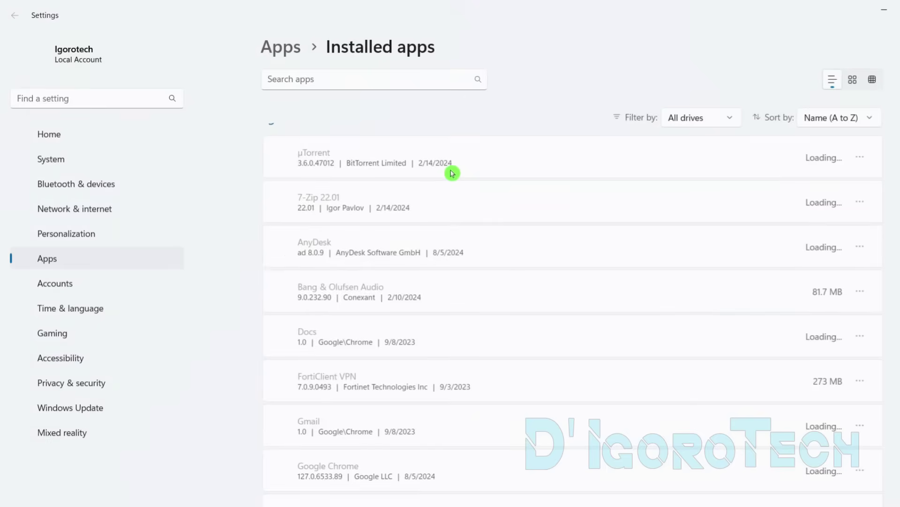
pyautogui.click(375, 78)
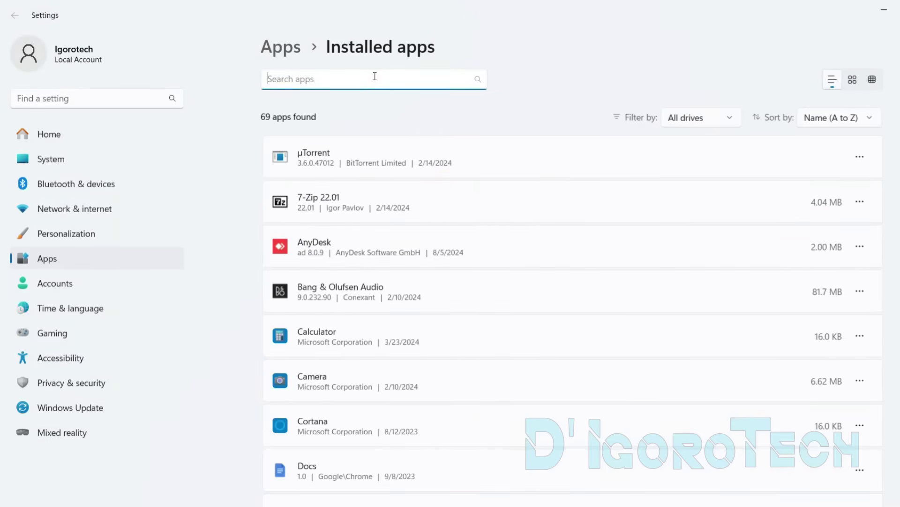
pyautogui.write('office')
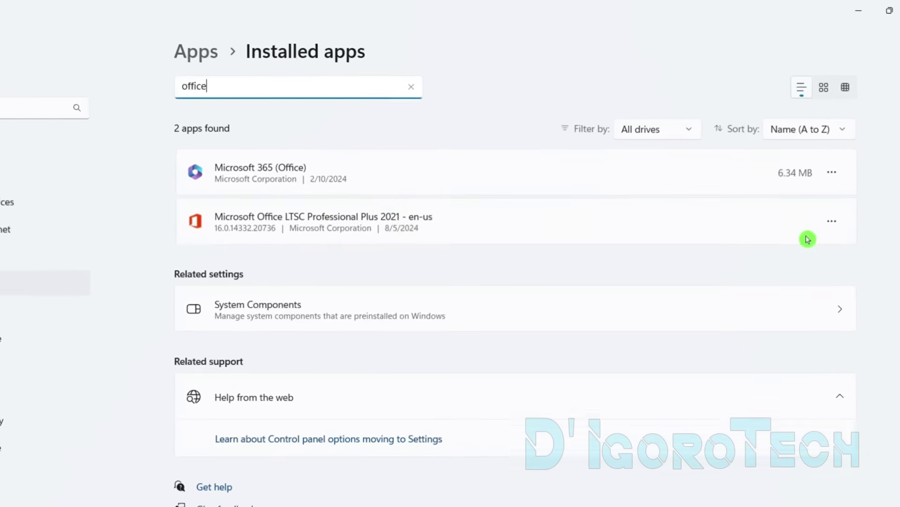
# - Uninstall Office LTSC Professional Plus 2021 and dismiss the completion message
pyautogui.click(775, 264)
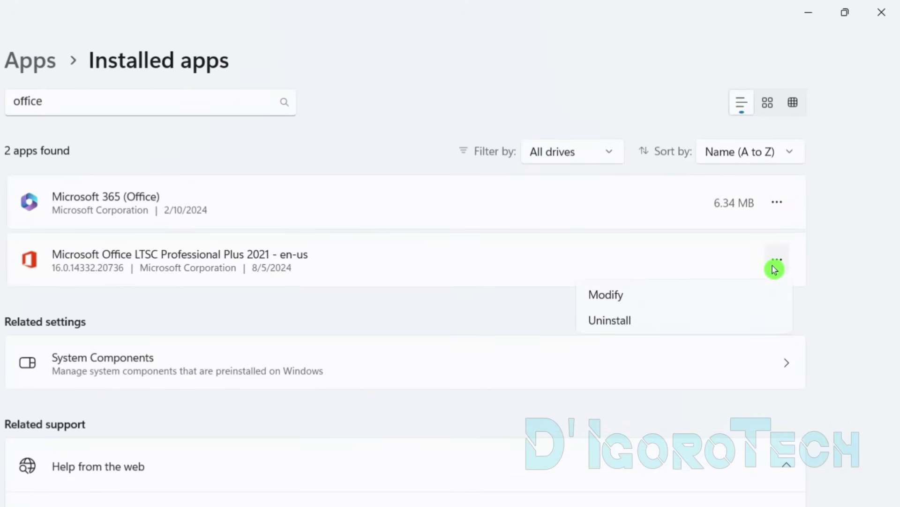
pyautogui.click(639, 321)
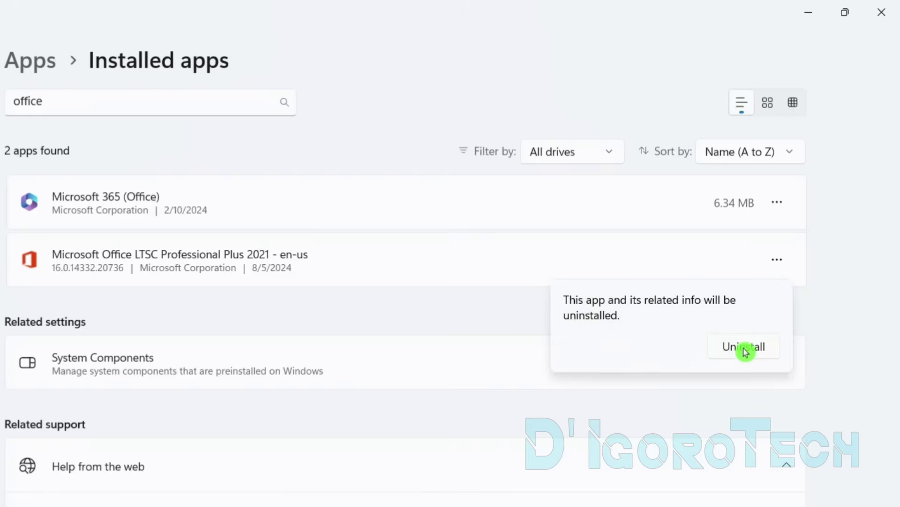
pyautogui.click(738, 348)
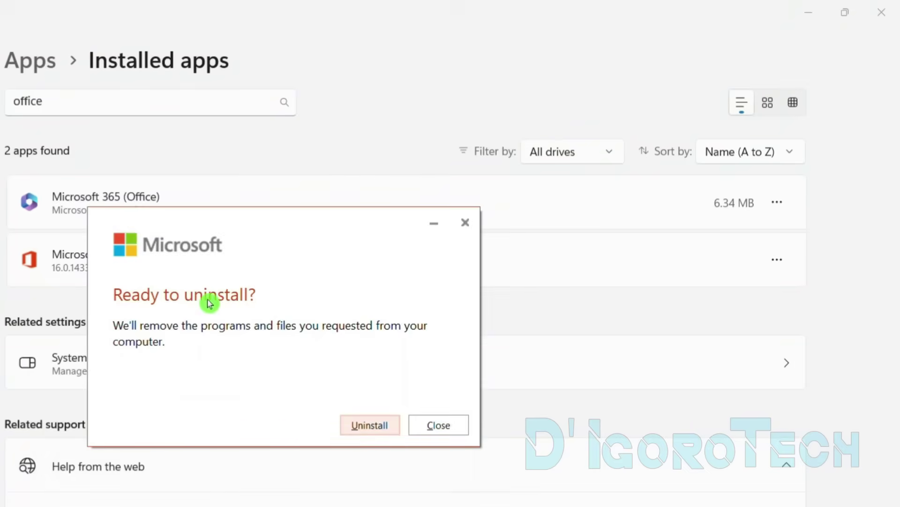
pyautogui.click(388, 428)
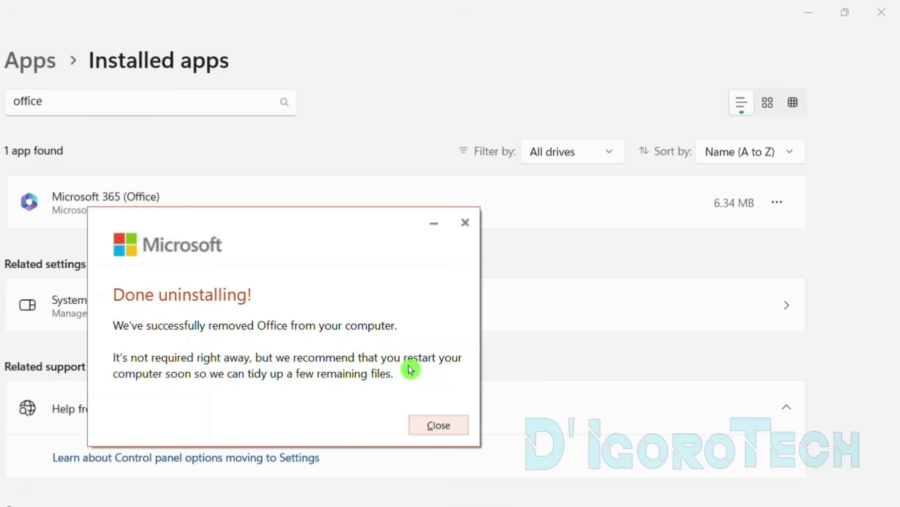
pyautogui.click(440, 425)
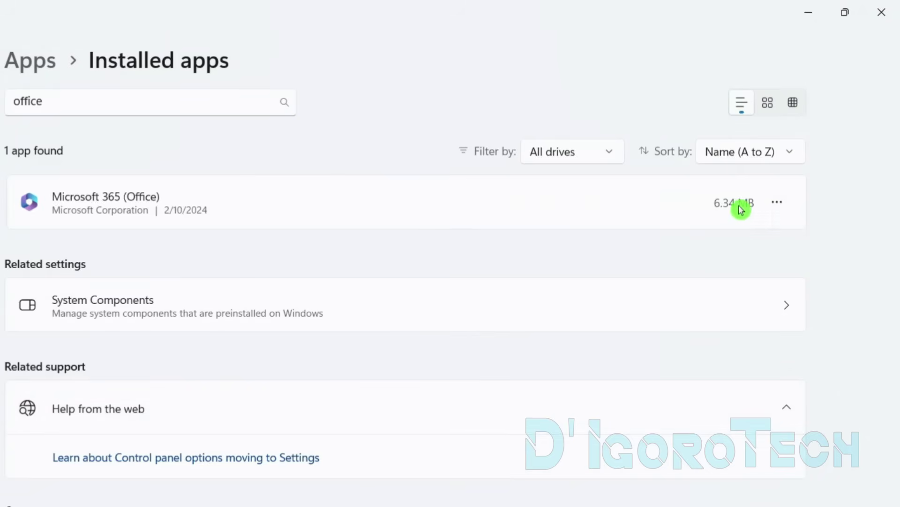
# - Uninstall Microsoft 365 (Office) and close Windows Settings
pyautogui.click(776, 202)
pyautogui.click(632, 284)
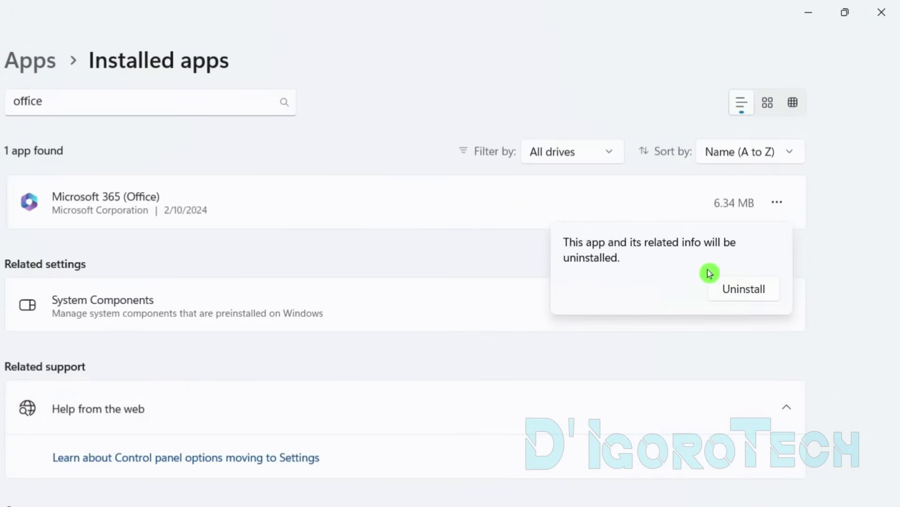
pyautogui.click(718, 287)
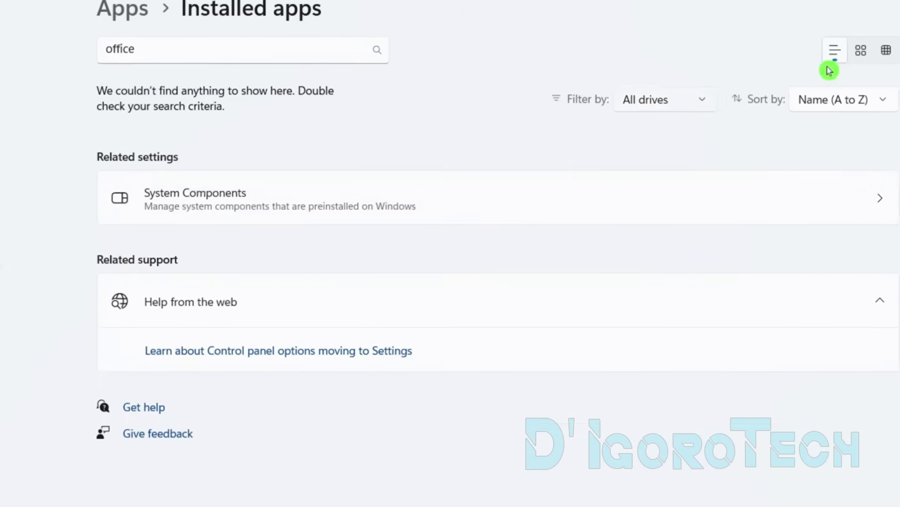
pyautogui.click(881, 12)
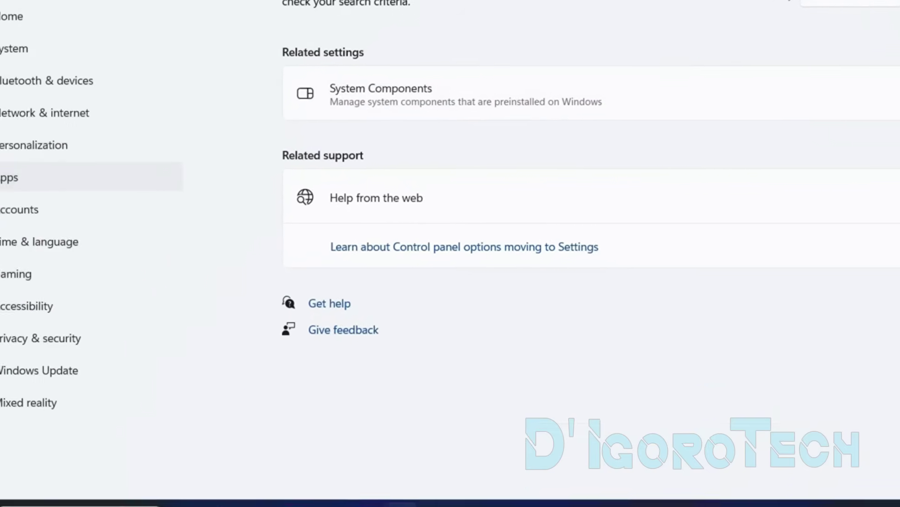
pyautogui.click(26, 487)
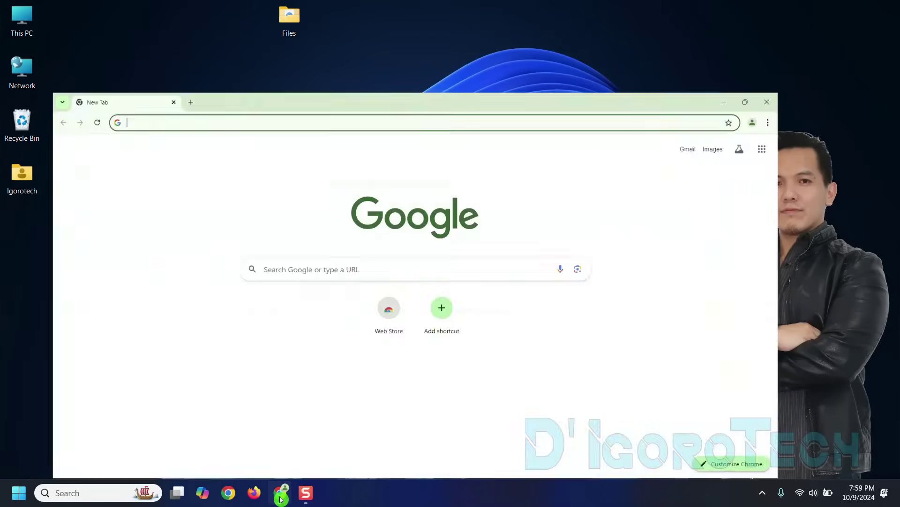
# - Search Google for 'office customization tool' and open the config.office.com result
pyautogui.click(238, 34)
pyautogui.write('g')
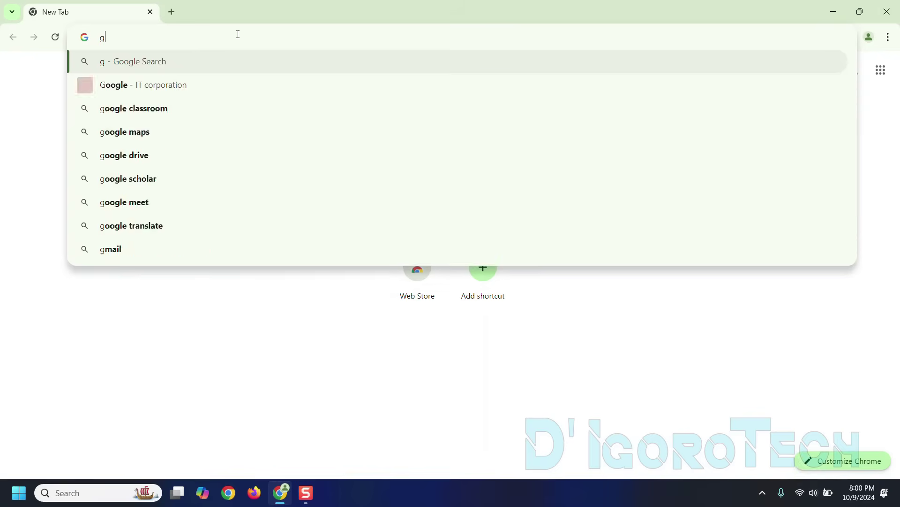
pyautogui.write('oogle.com')
pyautogui.press('Return')
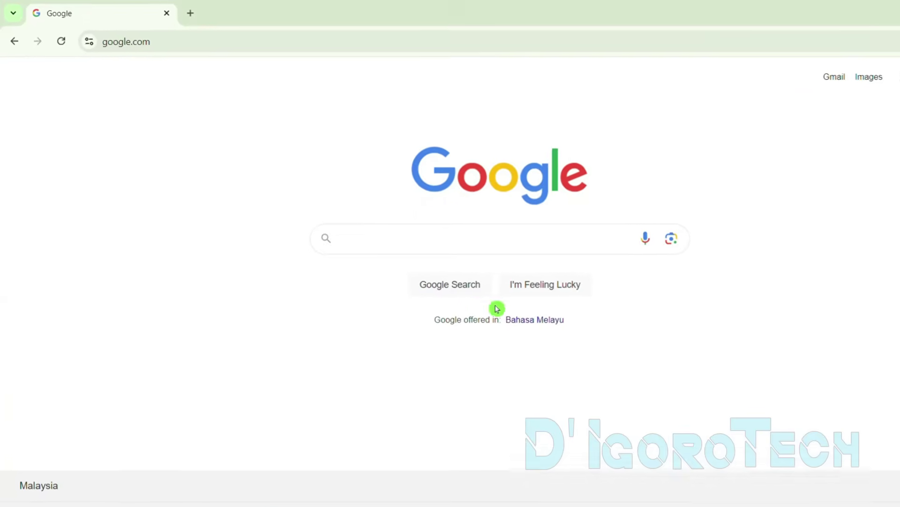
pyautogui.write('office c')
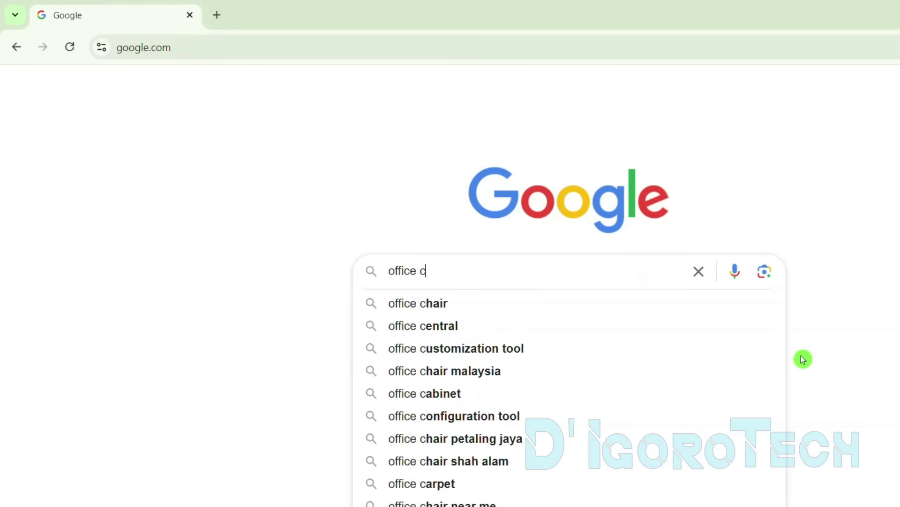
pyautogui.write('usto')
pyautogui.click(594, 305)
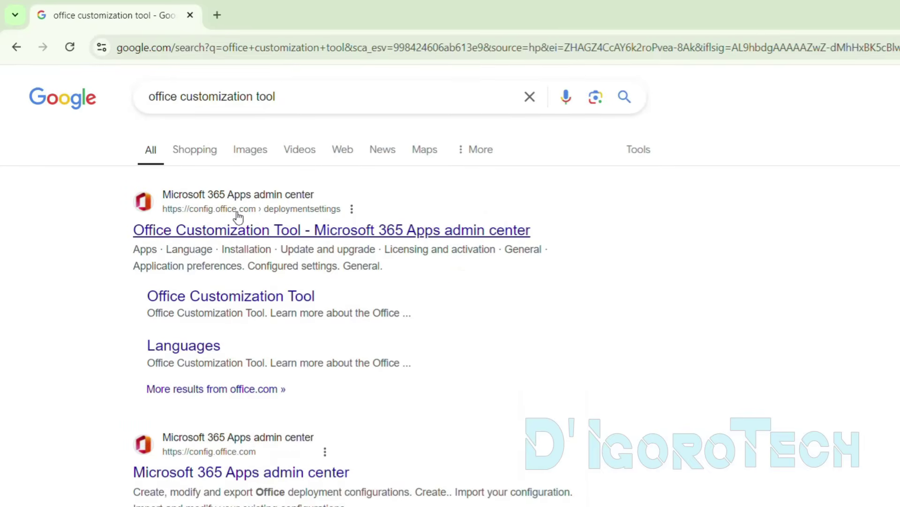
pyautogui.click(234, 233)
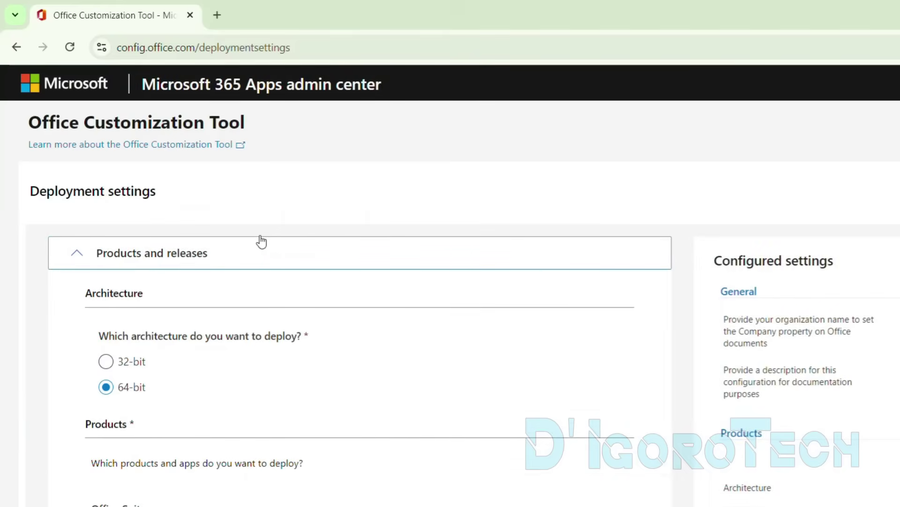
pyautogui.click(150, 230)
pyautogui.moveTo(176, 200); pyautogui.dragTo(56, 205)
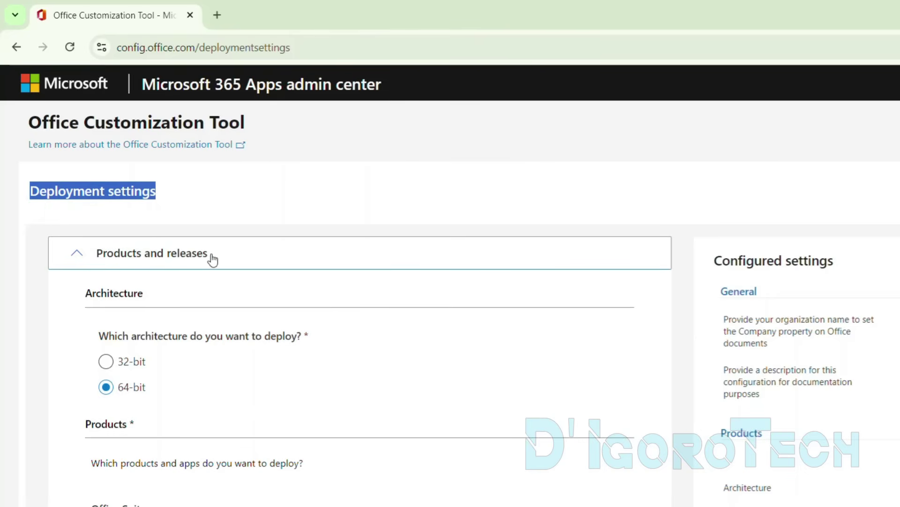
pyautogui.click(78, 254)
pyautogui.click(90, 261)
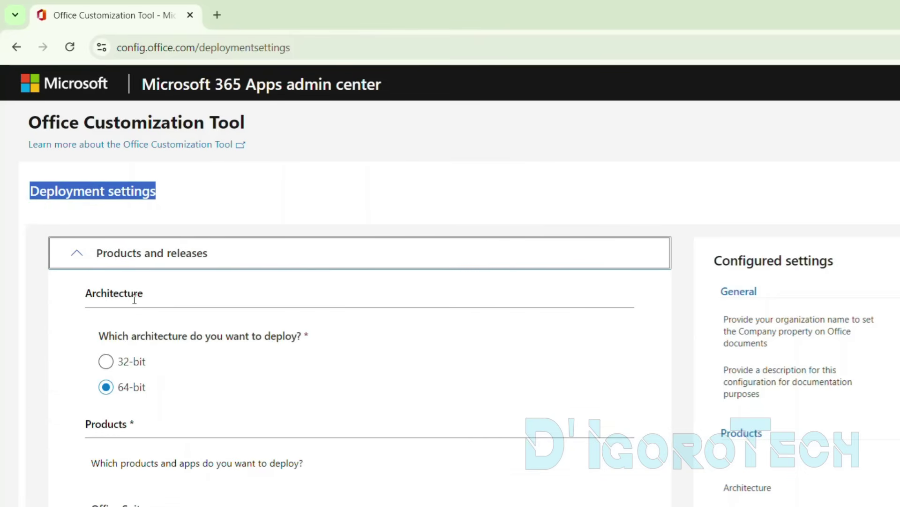
pyautogui.moveTo(159, 304); pyautogui.dragTo(71, 296)
pyautogui.click(104, 341)
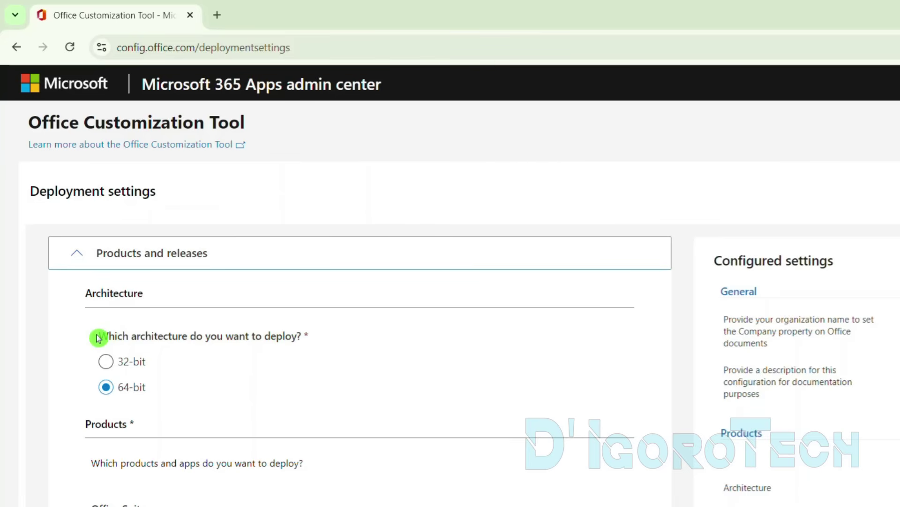
pyautogui.moveTo(98, 336); pyautogui.dragTo(306, 337)
pyautogui.press('Up')
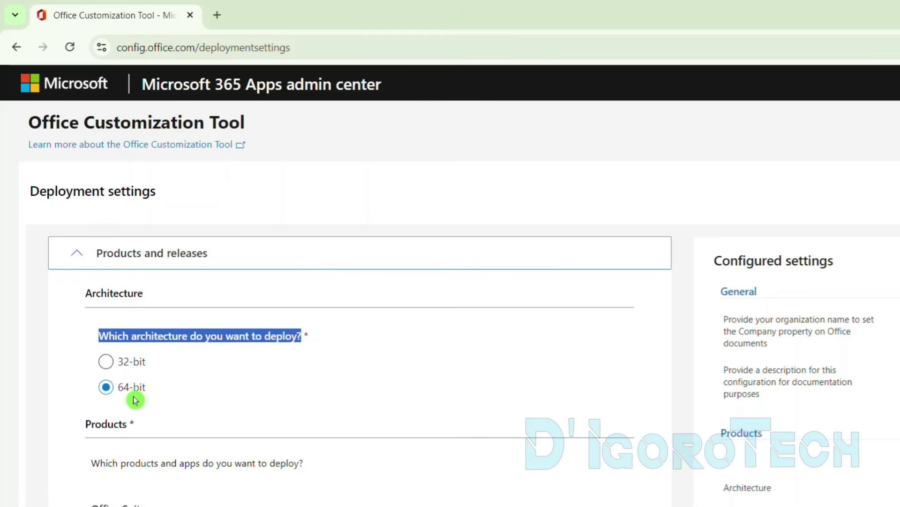
pyautogui.scroll(-2, 136, 398)
pyautogui.moveTo(83, 343); pyautogui.dragTo(208, 346)
pyautogui.scroll(-2, 279, 343)
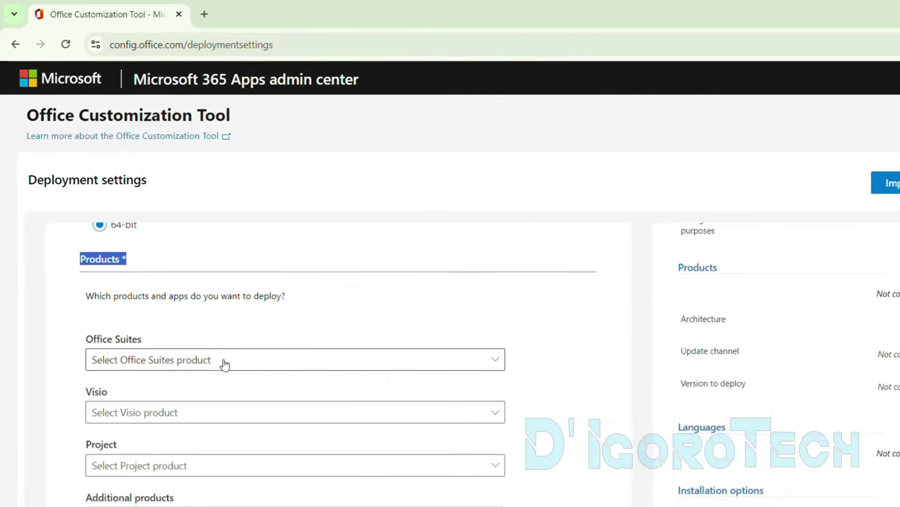
pyautogui.moveTo(79, 287); pyautogui.dragTo(308, 295)
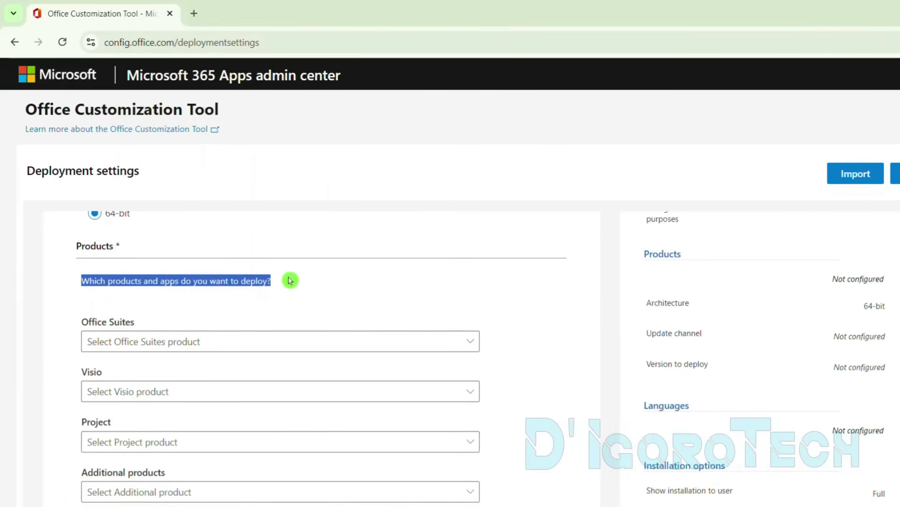
# - Select Office LTSC Professional Plus 2024 - Volume License as the Office suite
pyautogui.click(226, 342)
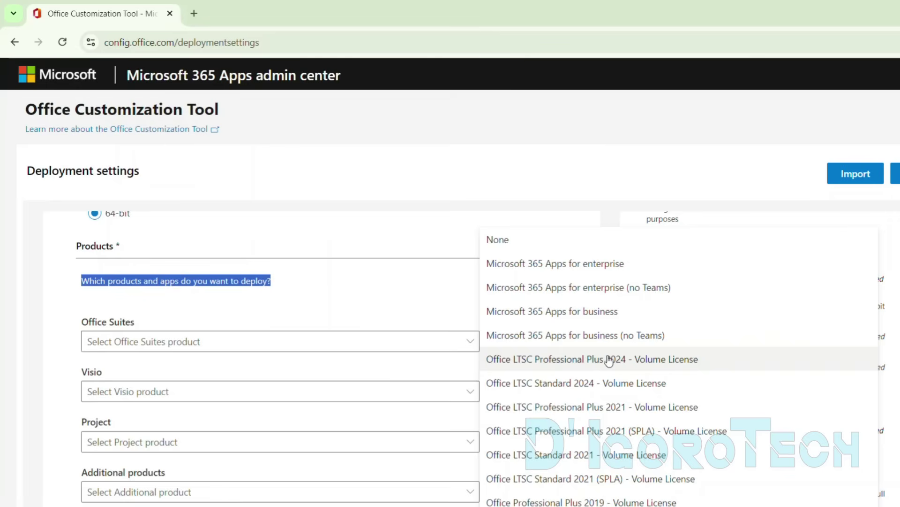
pyautogui.click(674, 366)
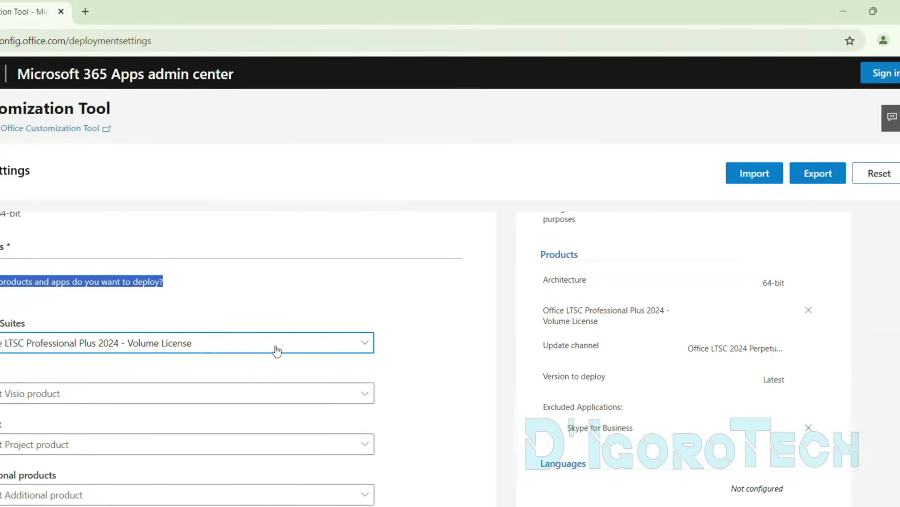
pyautogui.moveTo(521, 258); pyautogui.dragTo(567, 257)
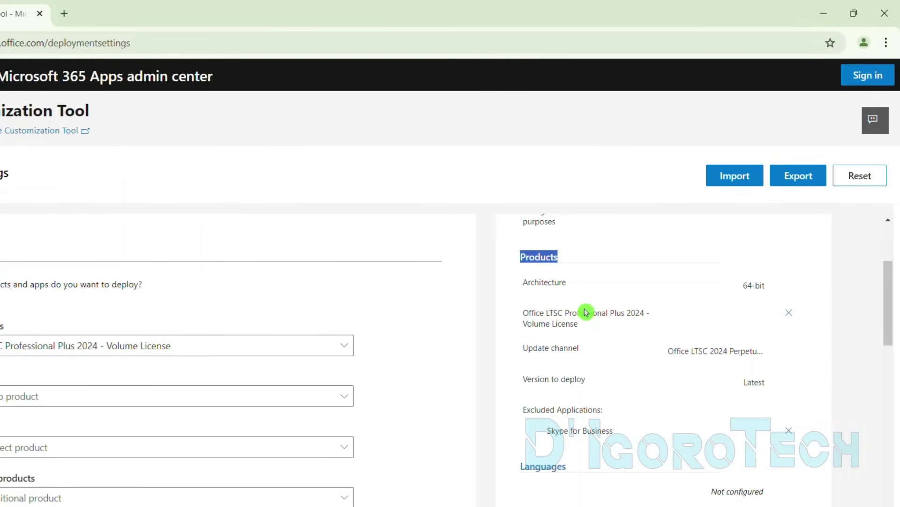
pyautogui.moveTo(579, 324); pyautogui.dragTo(518, 314)
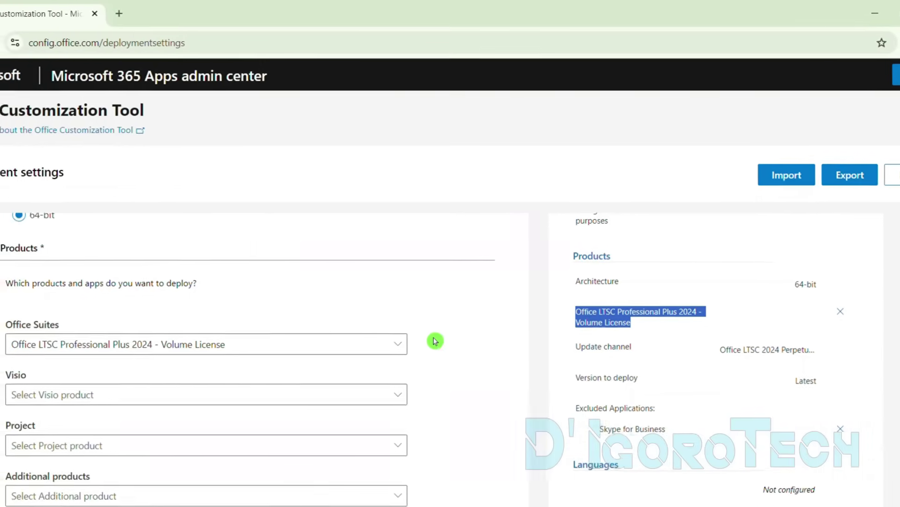
pyautogui.click(517, 357)
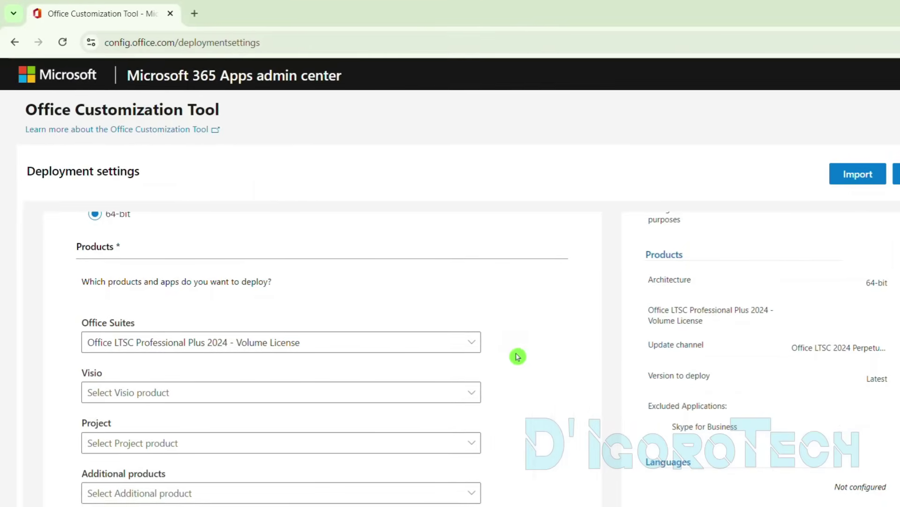
# - Add Visio LTSC Professional 2024 and check its entry in the settings summary
pyautogui.click(418, 398)
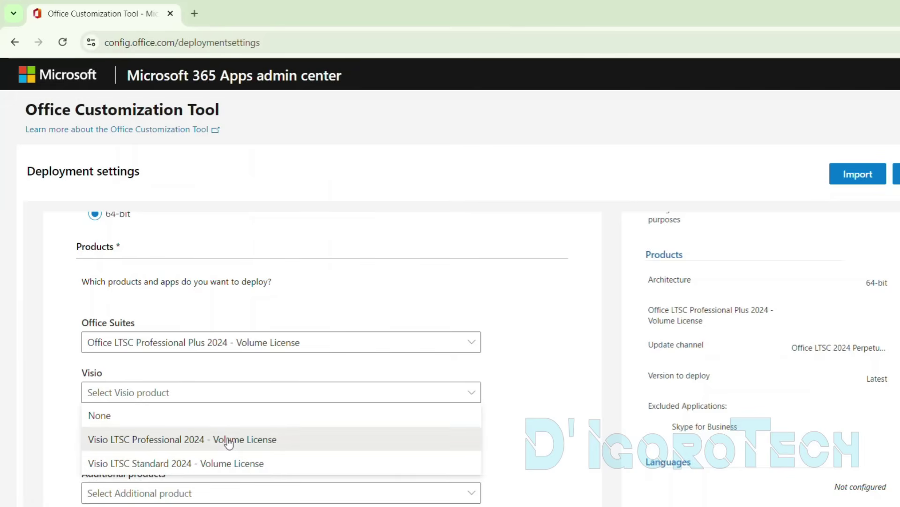
pyautogui.click(228, 441)
pyautogui.click(521, 387)
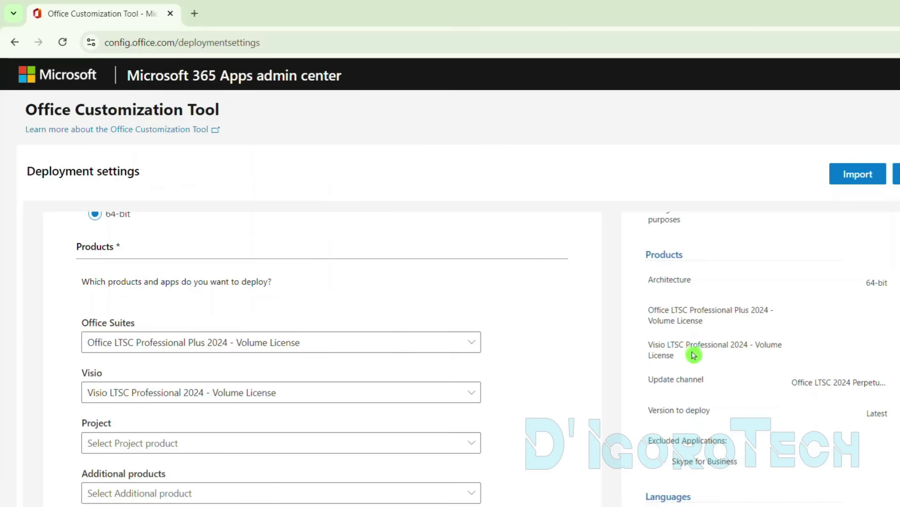
pyautogui.moveTo(696, 256); pyautogui.dragTo(641, 258)
pyautogui.moveTo(693, 360); pyautogui.dragTo(639, 350)
pyautogui.click(731, 360)
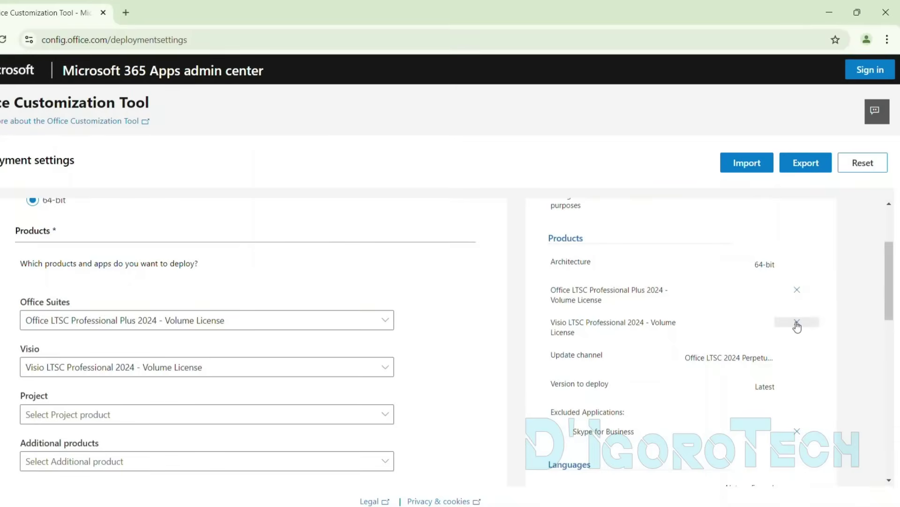
# - Remove Visio from the deployment and review the Apps on/off note
pyautogui.click(797, 325)
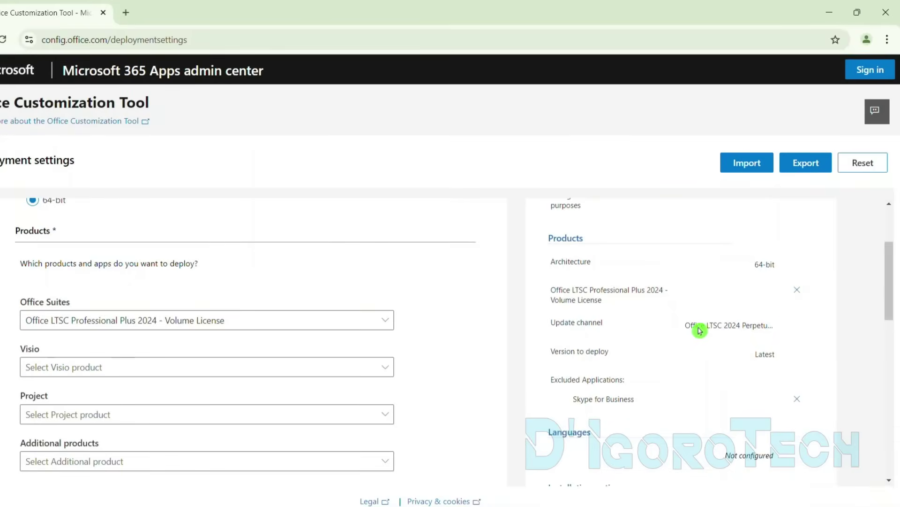
pyautogui.scroll(-1, 436, 361)
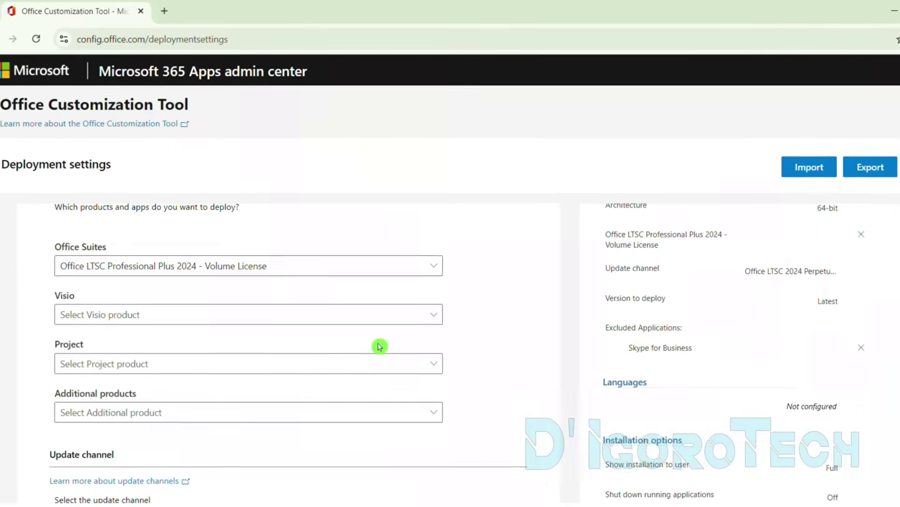
pyautogui.scroll(-2, 529, 328)
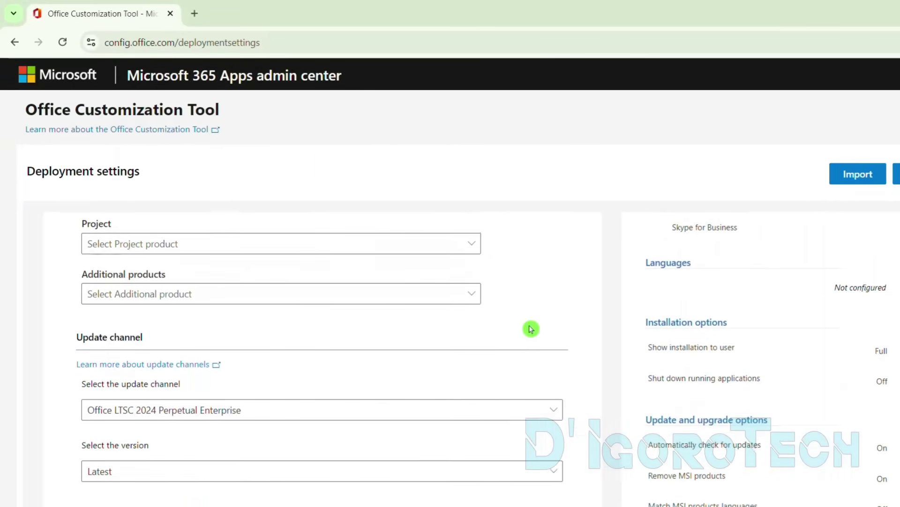
pyautogui.scroll(-1, 531, 329)
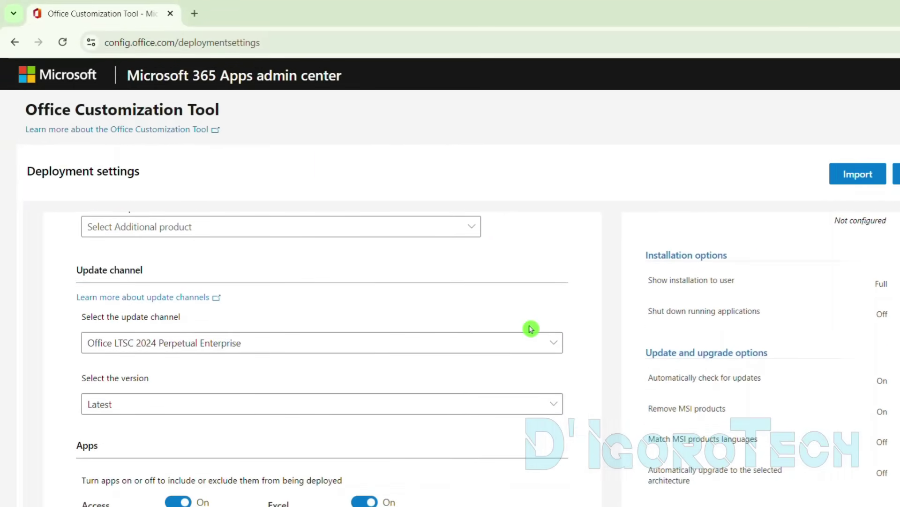
pyautogui.scroll(-1, 531, 329)
pyautogui.moveTo(155, 311); pyautogui.dragTo(67, 314)
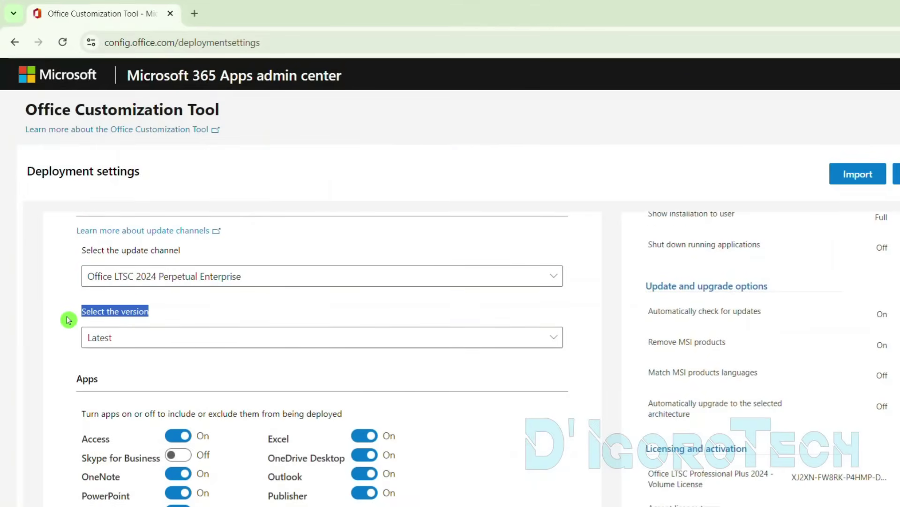
pyautogui.scroll(-1, 131, 344)
pyautogui.scroll(-1, 132, 346)
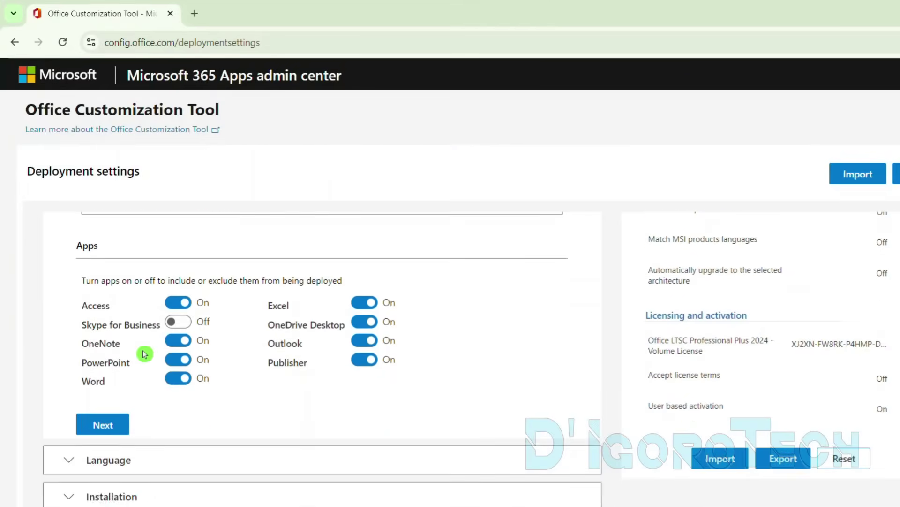
pyautogui.moveTo(105, 247); pyautogui.dragTo(74, 249)
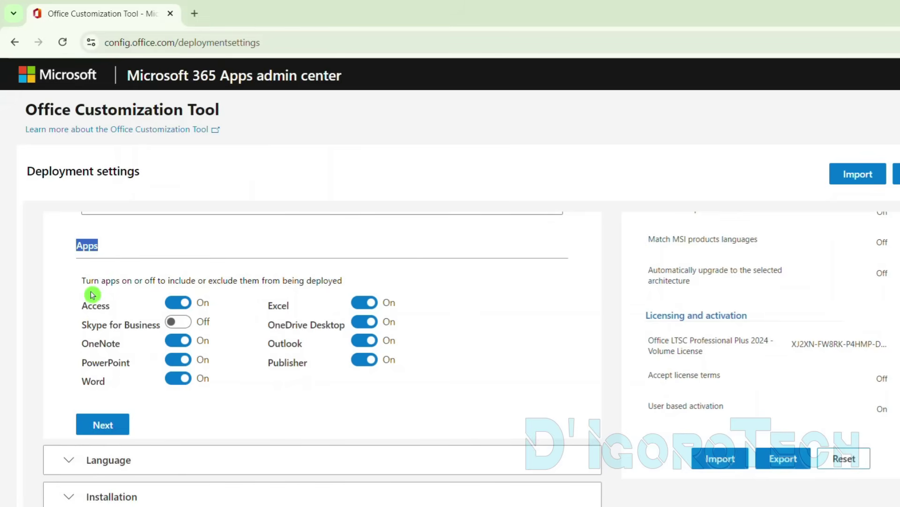
pyautogui.moveTo(77, 282); pyautogui.dragTo(371, 267)
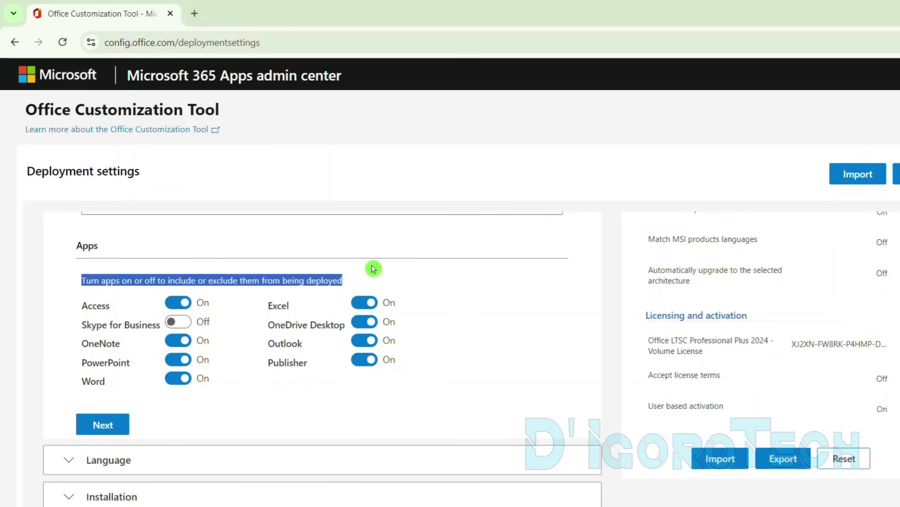
# - Toggle Access off and back on so it stays included, then continue
pyautogui.click(170, 307)
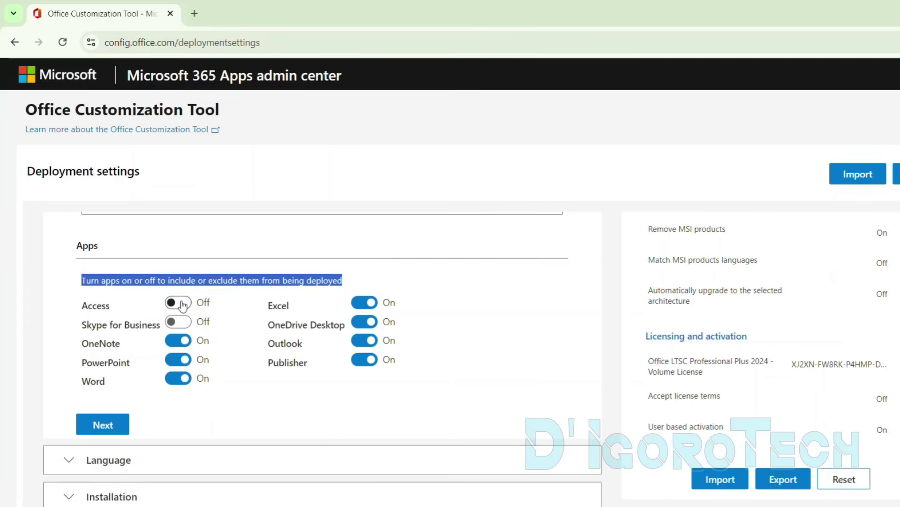
pyautogui.click(178, 303)
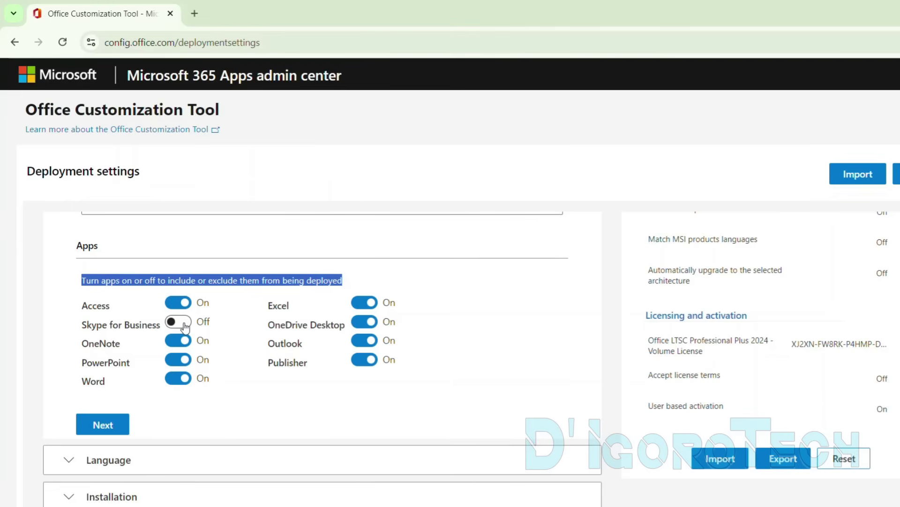
pyautogui.click(111, 429)
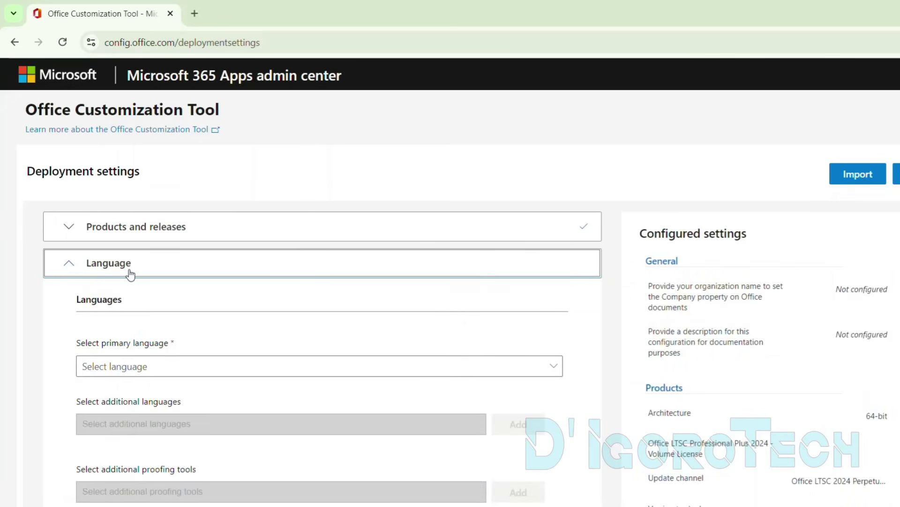
# - Set the primary language to English (United States)
pyautogui.moveTo(128, 301); pyautogui.dragTo(56, 301)
pyautogui.click(199, 339)
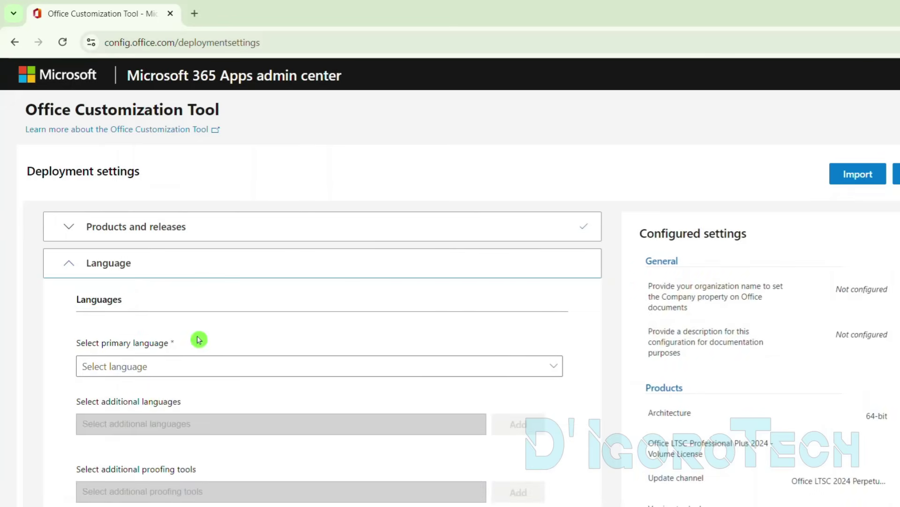
pyautogui.moveTo(199, 340); pyautogui.dragTo(75, 342)
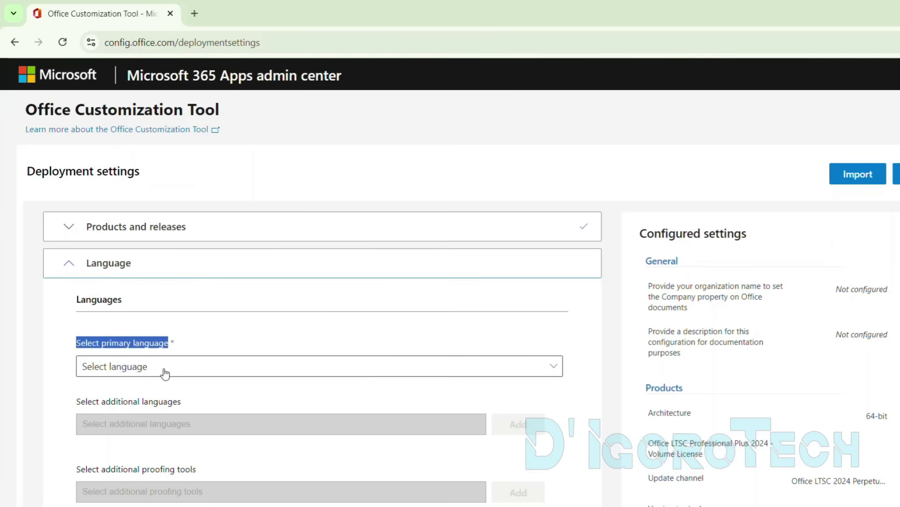
pyautogui.click(164, 373)
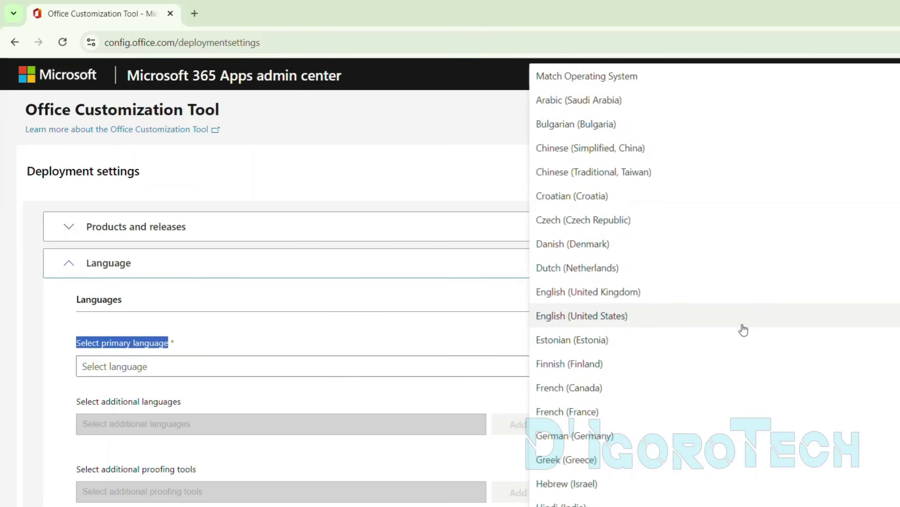
pyautogui.scroll(-3, 744, 337)
pyautogui.scroll(-2, 744, 367)
pyautogui.scroll(-3, 744, 401)
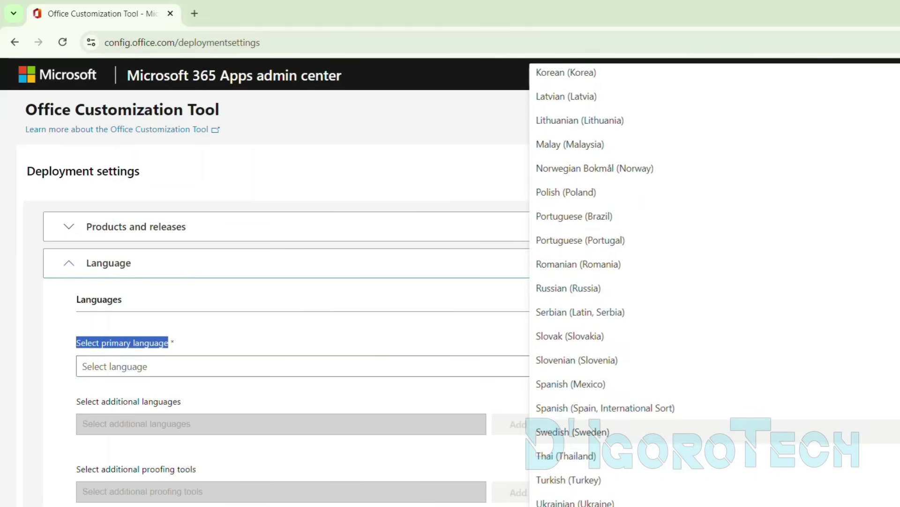
pyautogui.scroll(3, 744, 422)
pyautogui.scroll(2, 743, 408)
pyautogui.scroll(1, 744, 402)
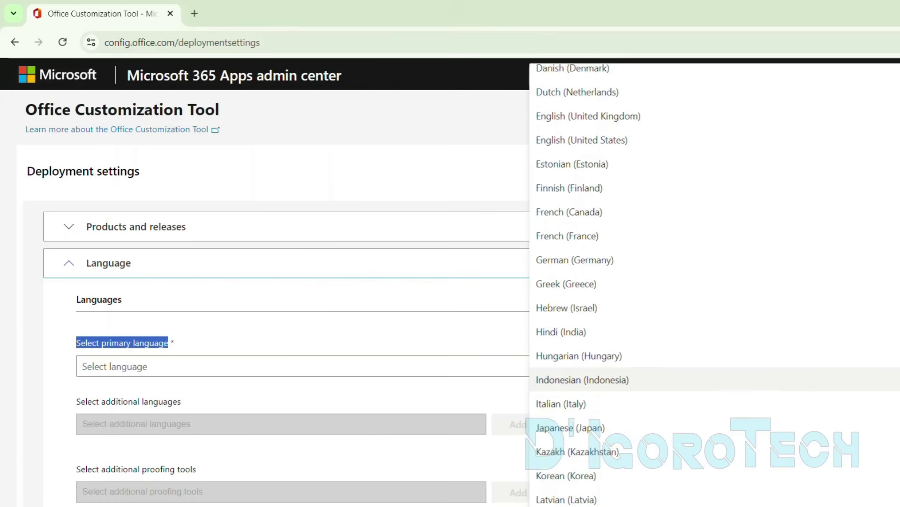
pyautogui.scroll(2, 744, 387)
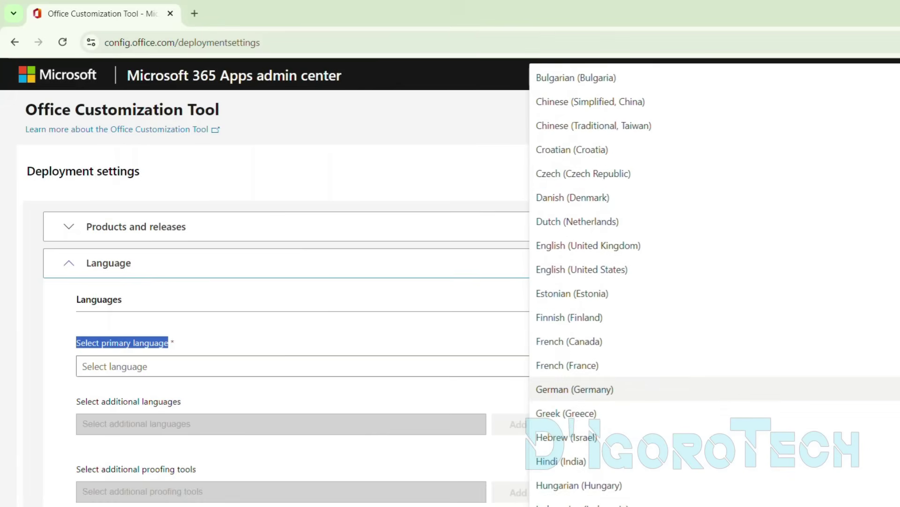
pyautogui.click(584, 277)
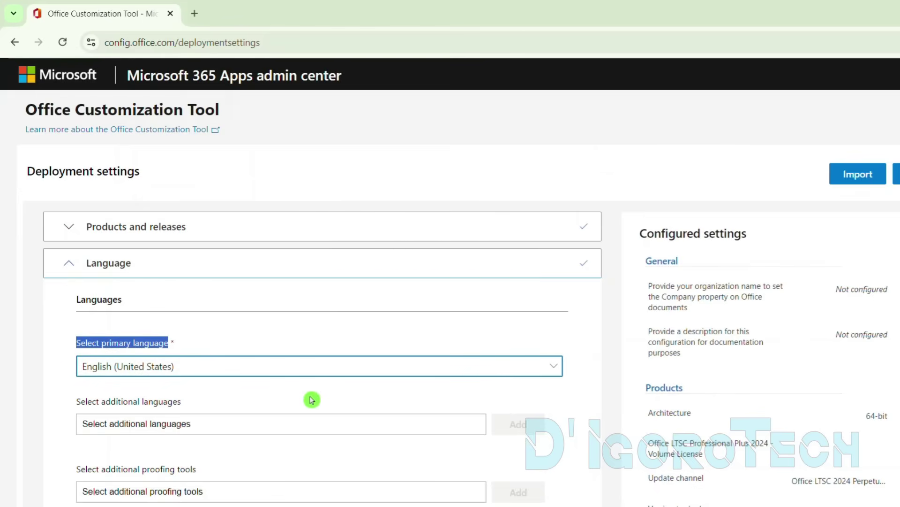
# - Check and uncheck Arabic (Saudi Arabia), leaving no additional languages
pyautogui.click(189, 423)
pyautogui.scroll(-2, 204, 425)
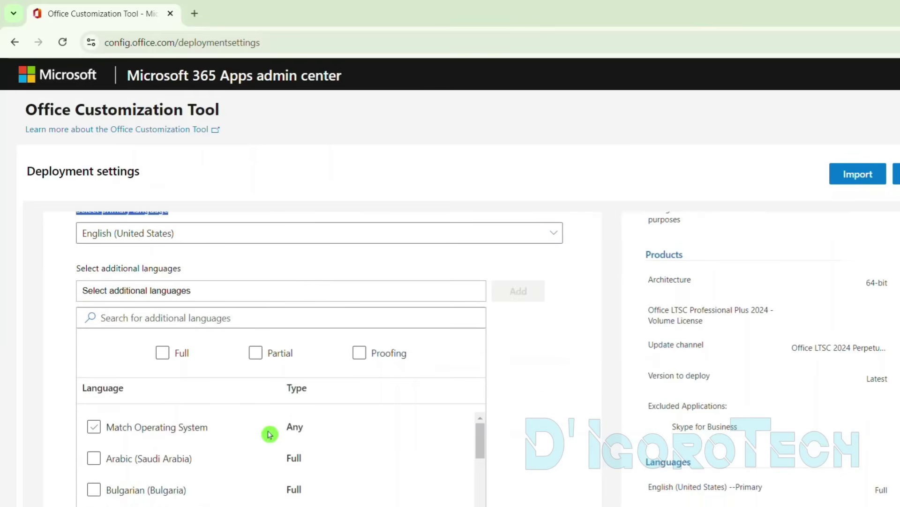
pyautogui.click(95, 459)
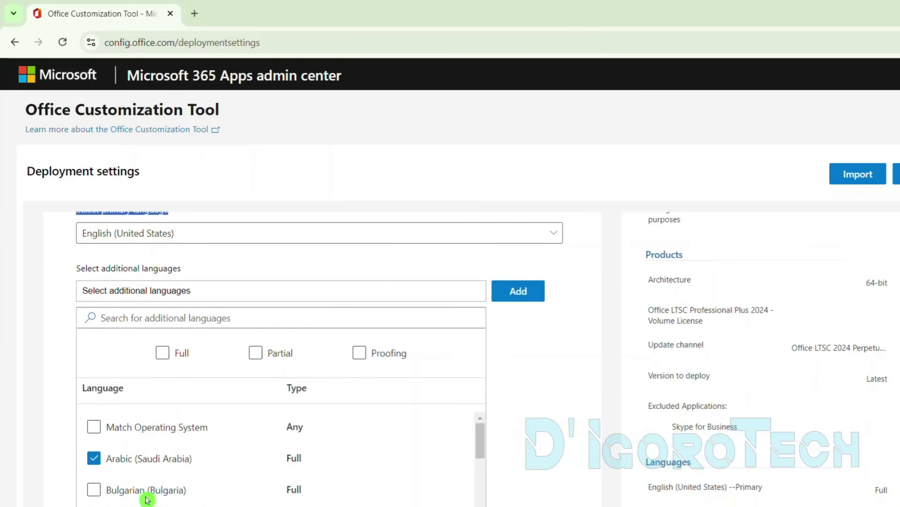
pyautogui.click(95, 460)
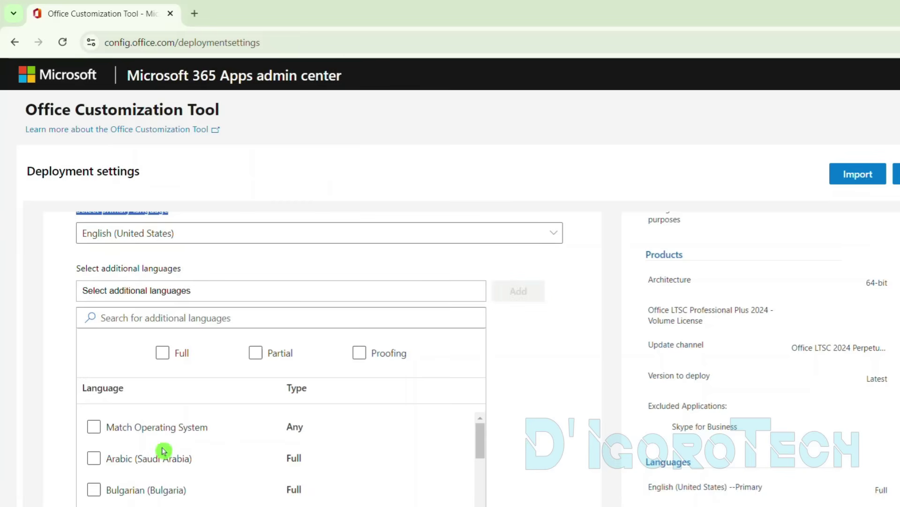
pyautogui.click(113, 294)
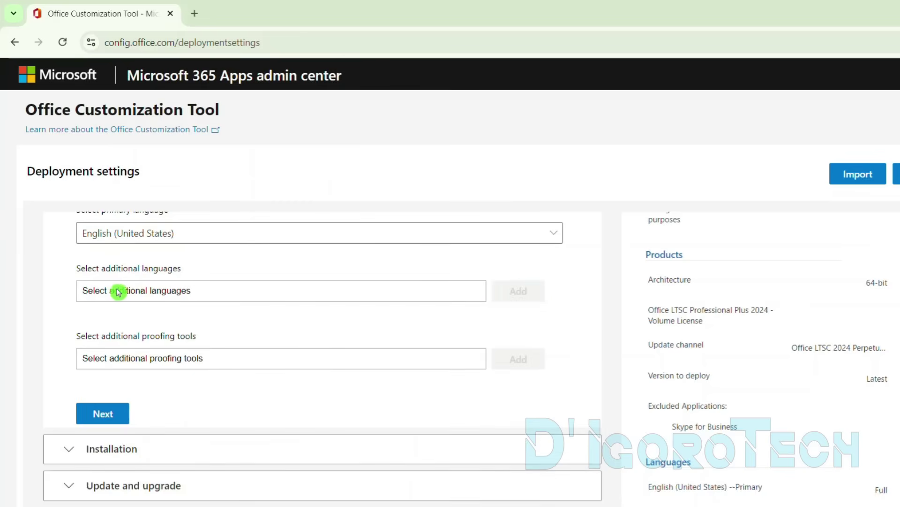
# - Keep Installation defaults, deploying from the CDN, after reviewing the English (United States) language entry
pyautogui.click(112, 417)
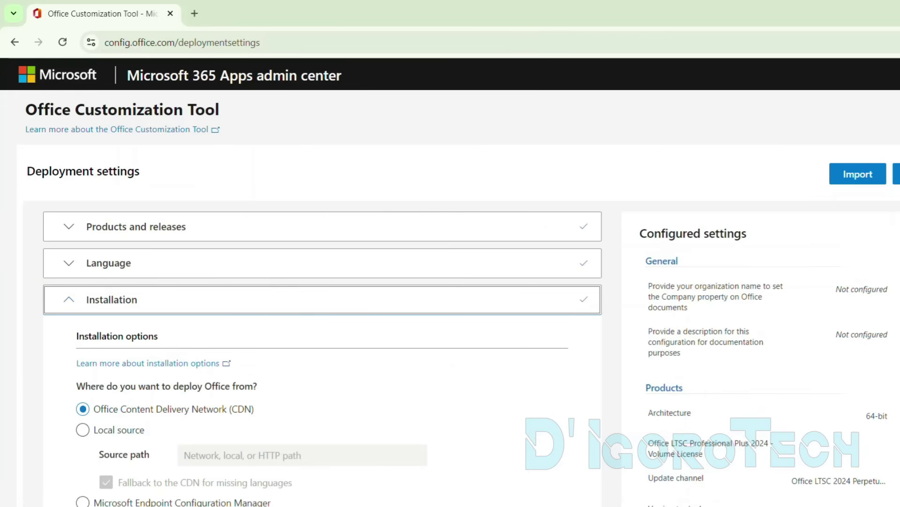
pyautogui.scroll(-1, 830, 346)
pyautogui.scroll(-2, 667, 394)
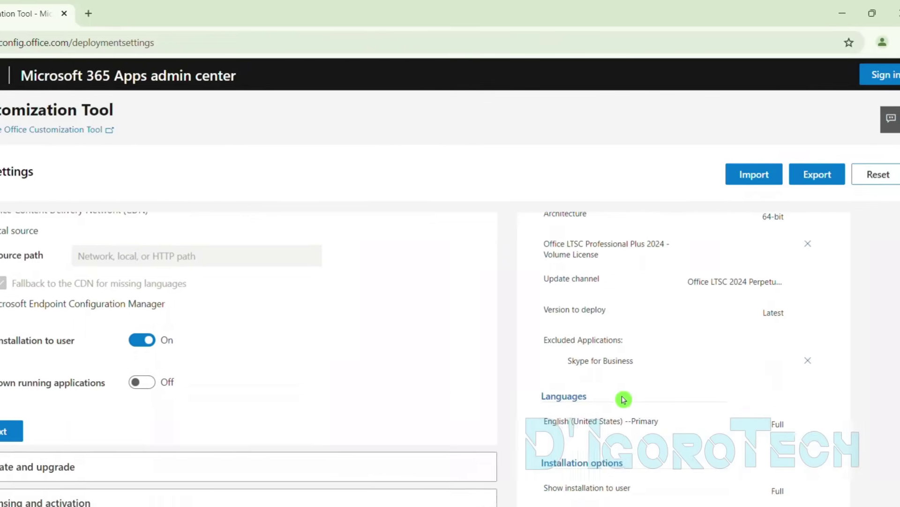
pyautogui.moveTo(522, 398); pyautogui.dragTo(577, 399)
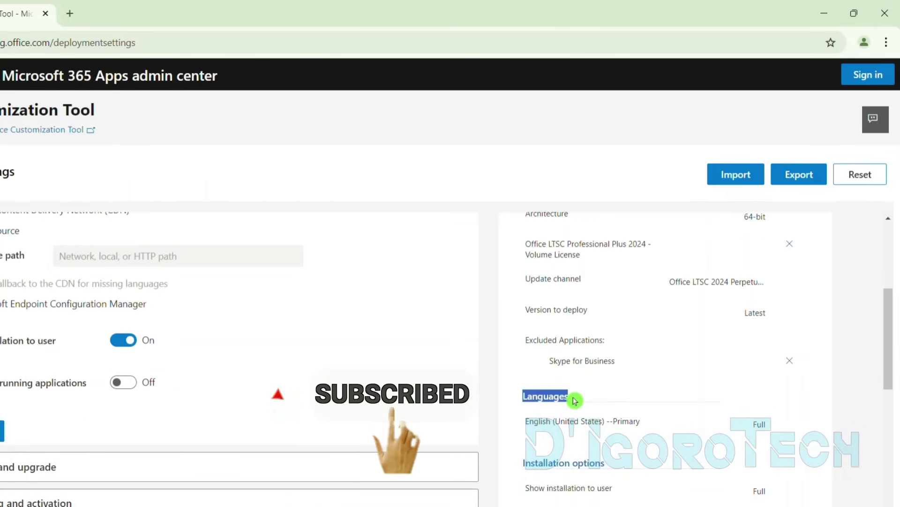
pyautogui.moveTo(533, 422); pyautogui.dragTo(637, 418)
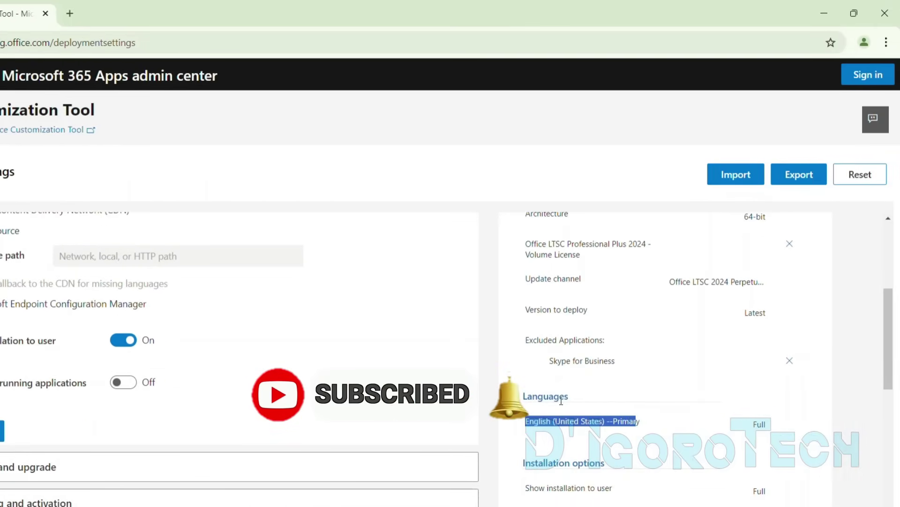
pyautogui.click(561, 401)
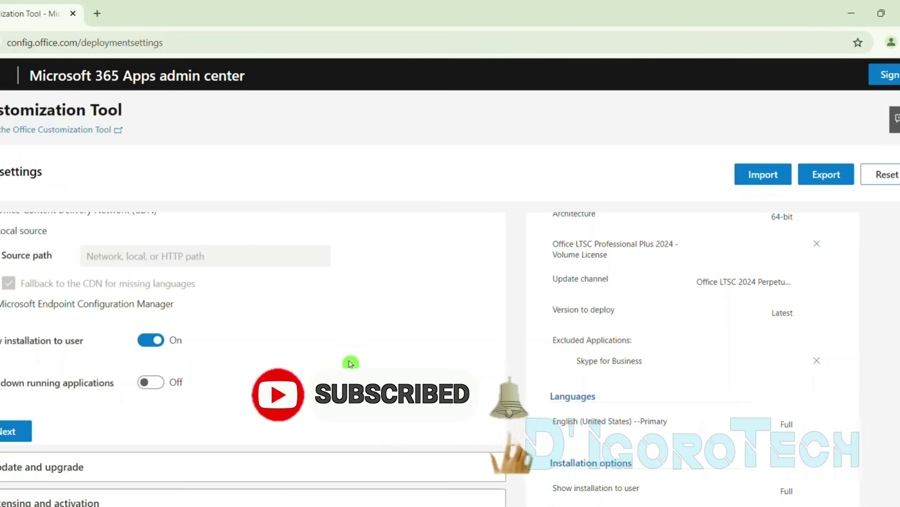
pyautogui.scroll(2, 350, 364)
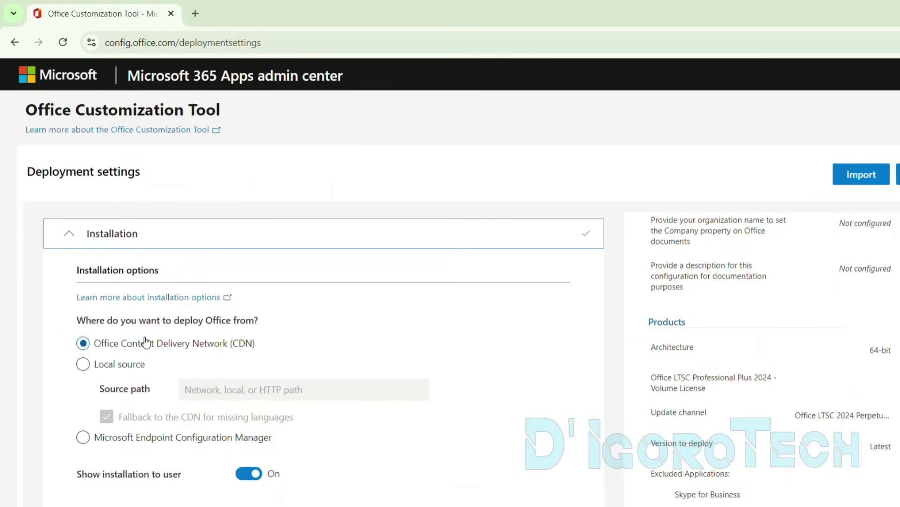
pyautogui.scroll(-1, 146, 343)
pyautogui.scroll(-1, 145, 343)
pyautogui.scroll(-1, 127, 362)
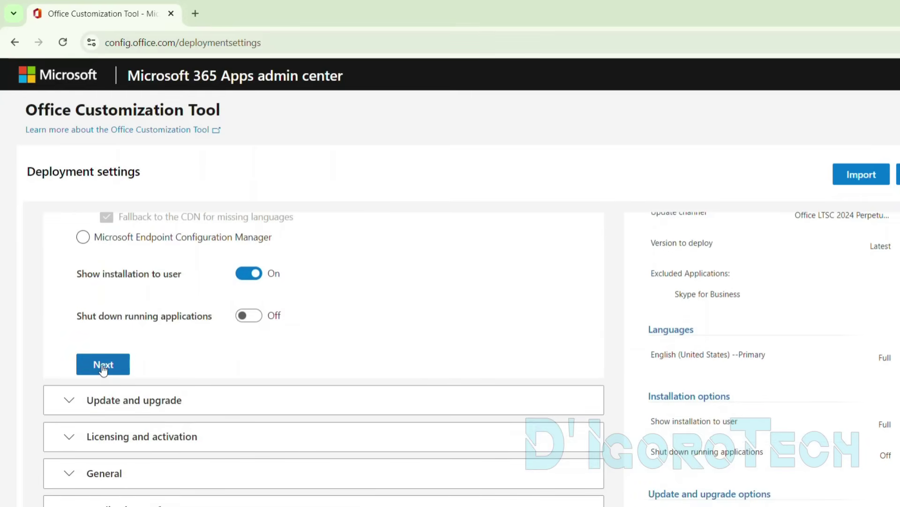
pyautogui.click(103, 366)
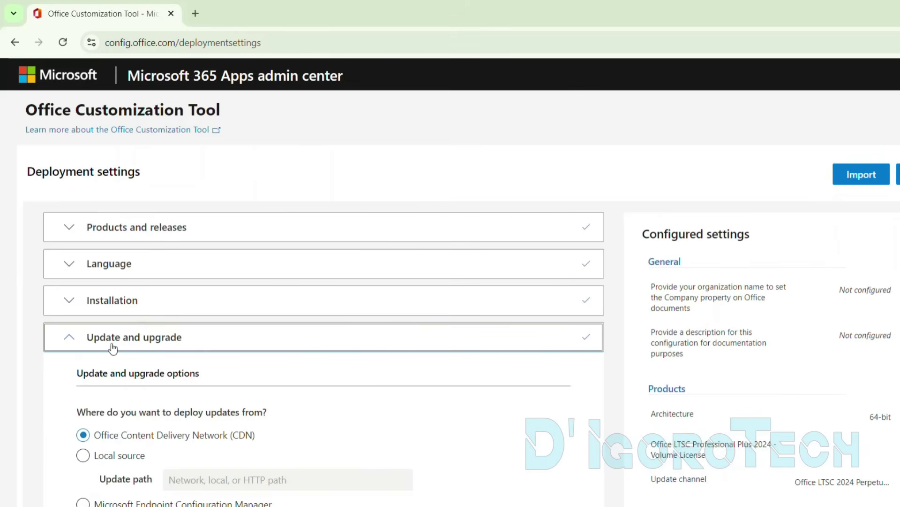
# - Switch 'Uninstall any MSI versions of Office' to Off
pyautogui.moveTo(207, 374); pyautogui.dragTo(63, 380)
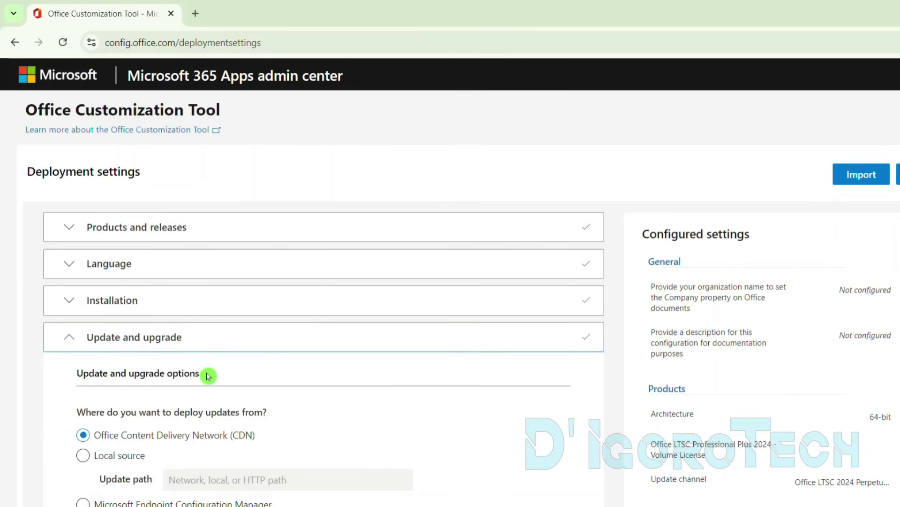
pyautogui.click(58, 394)
pyautogui.scroll(-1, 57, 393)
pyautogui.scroll(-2, 77, 387)
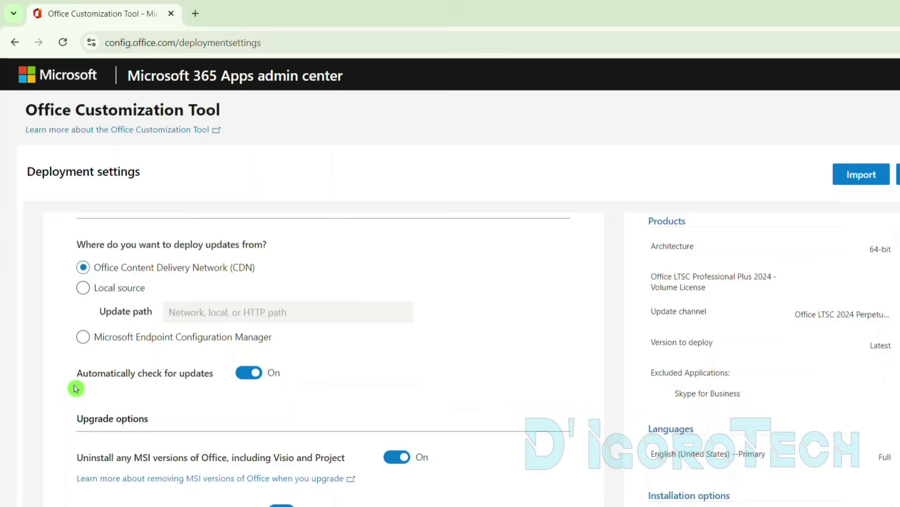
pyautogui.scroll(-1, 240, 362)
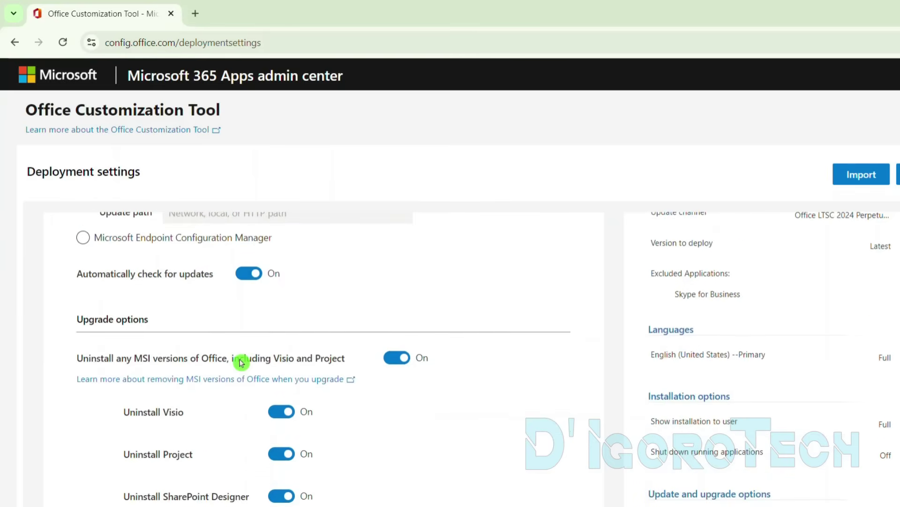
pyautogui.scroll(-1, 240, 362)
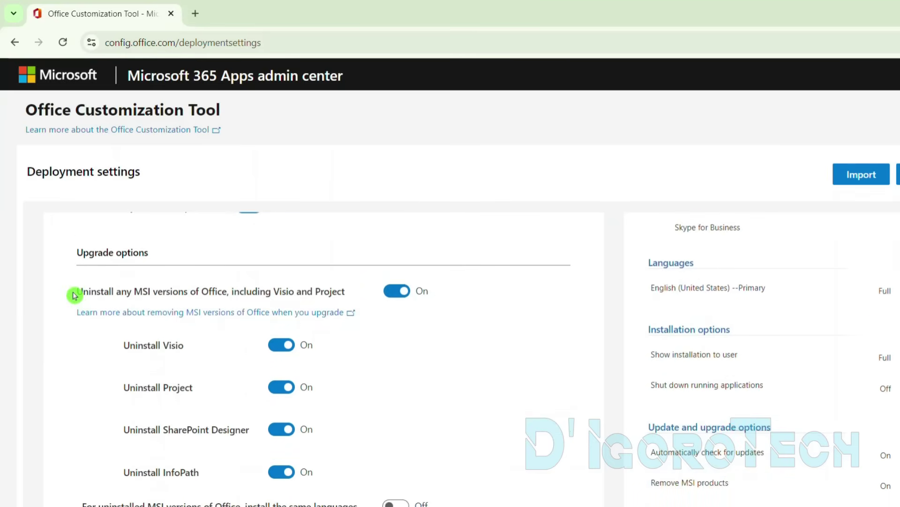
pyautogui.moveTo(74, 295); pyautogui.dragTo(376, 296)
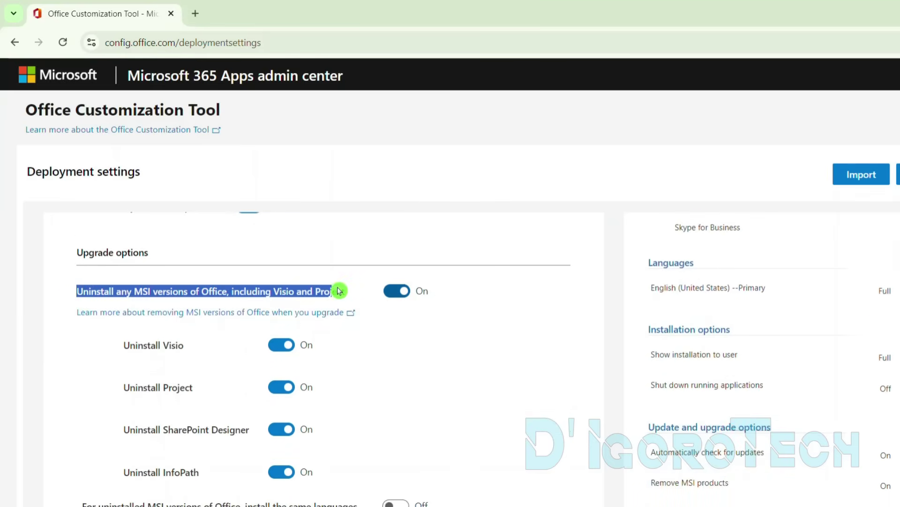
pyautogui.click(394, 292)
pyautogui.scroll(-2, 373, 310)
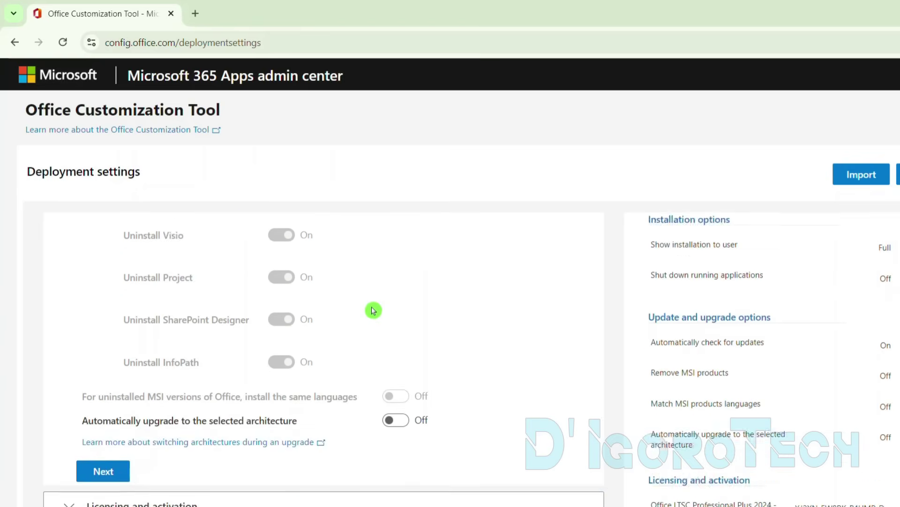
pyautogui.scroll(-1, 285, 355)
# - Keep KMS, user-based activation and blank General settings, then finish the configuration
pyautogui.click(112, 384)
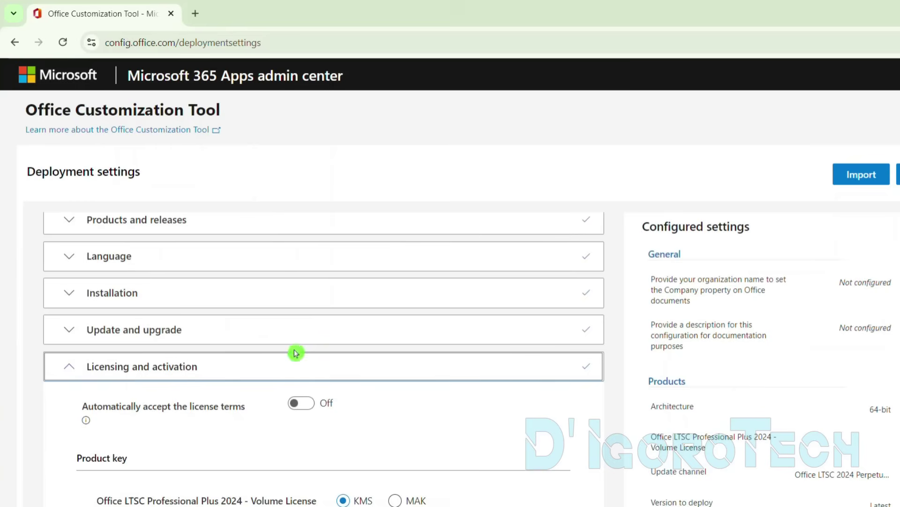
pyautogui.scroll(-3, 216, 384)
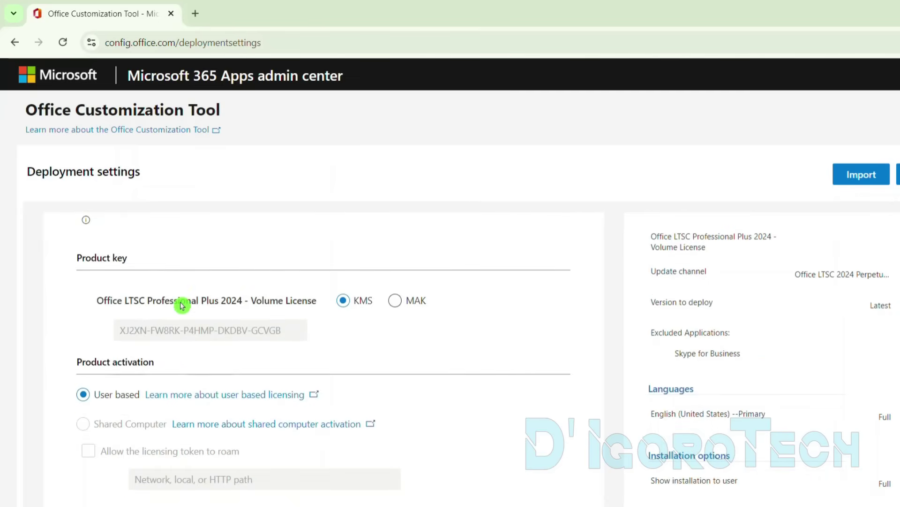
pyautogui.scroll(-2, 344, 342)
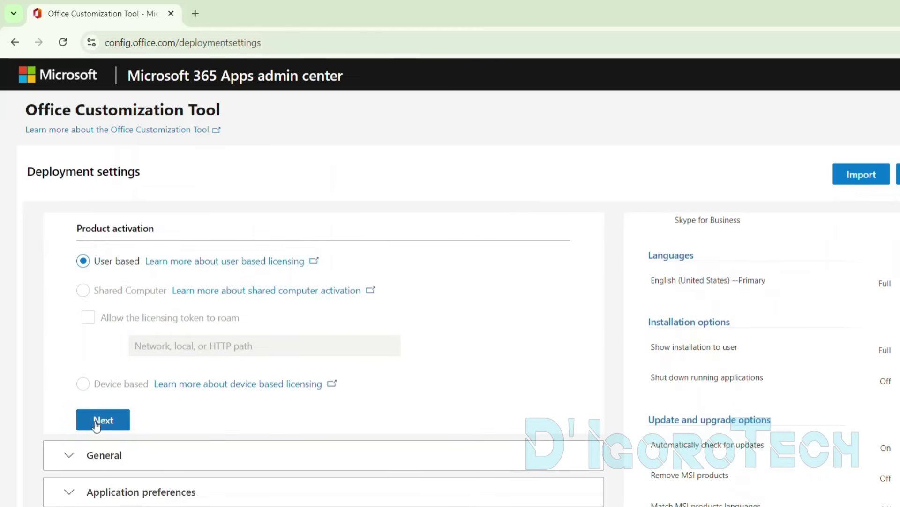
pyautogui.click(112, 416)
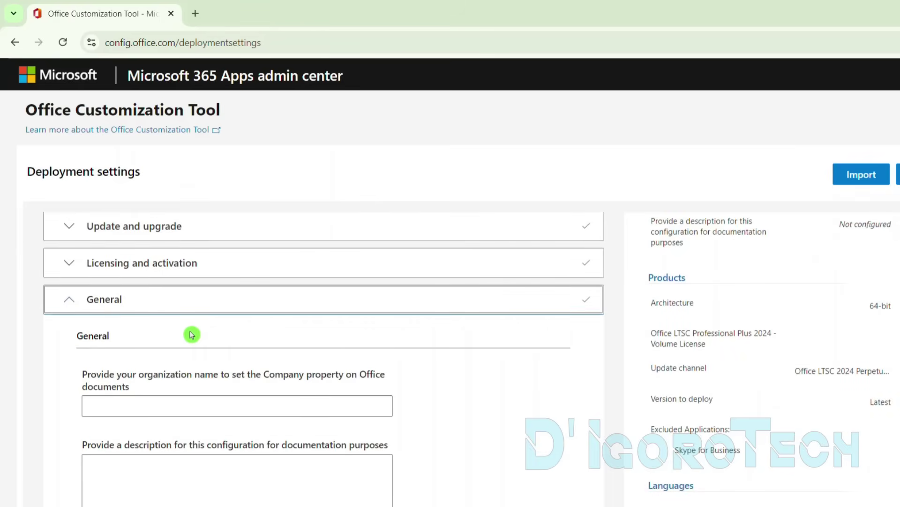
pyautogui.scroll(-1, 191, 334)
pyautogui.scroll(-2, 193, 341)
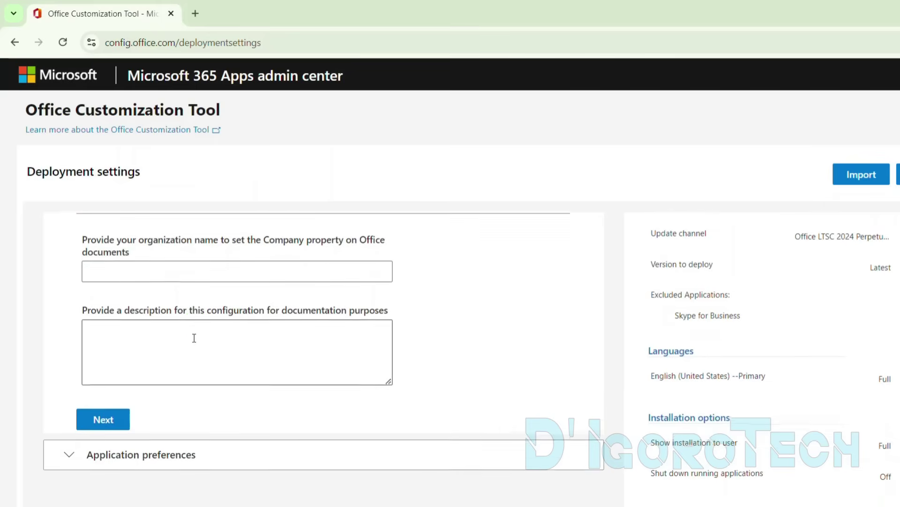
pyautogui.scroll(-1, 195, 345)
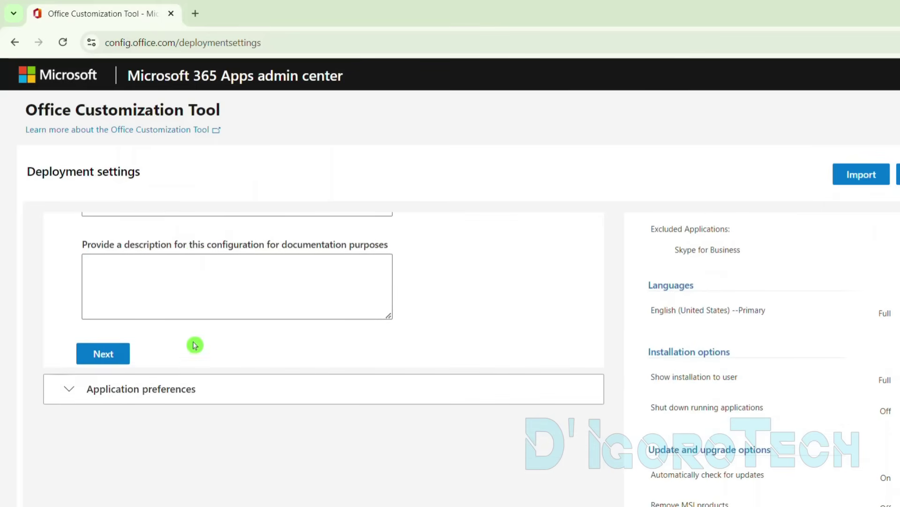
pyautogui.click(112, 355)
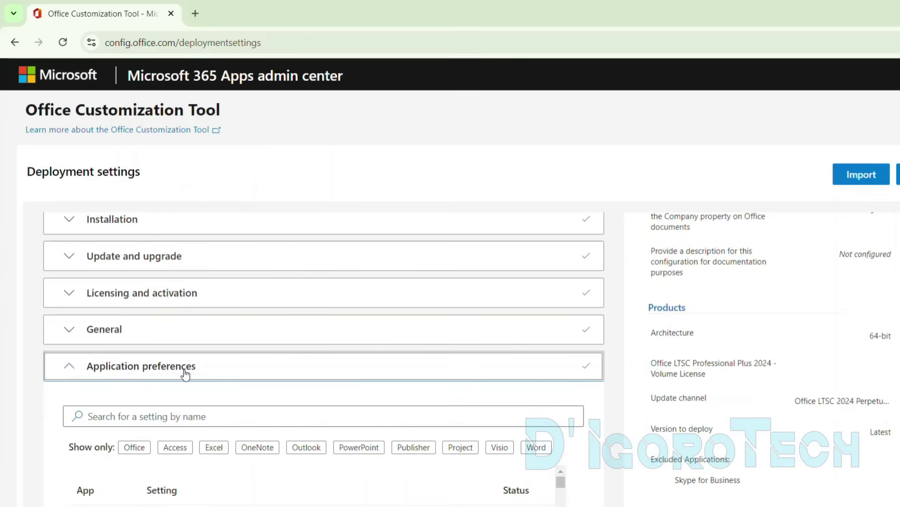
pyautogui.scroll(-2, 185, 374)
pyautogui.scroll(-3, 187, 370)
pyautogui.scroll(-2, 186, 366)
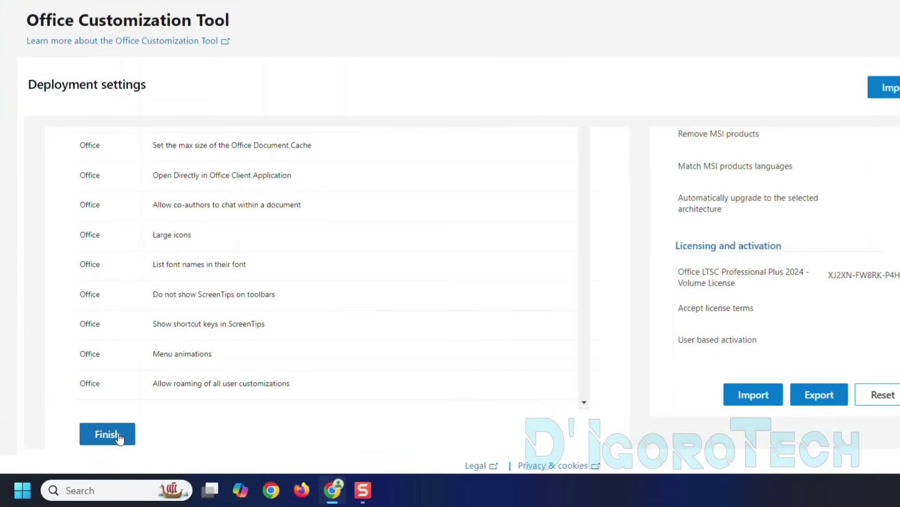
pyautogui.click(108, 434)
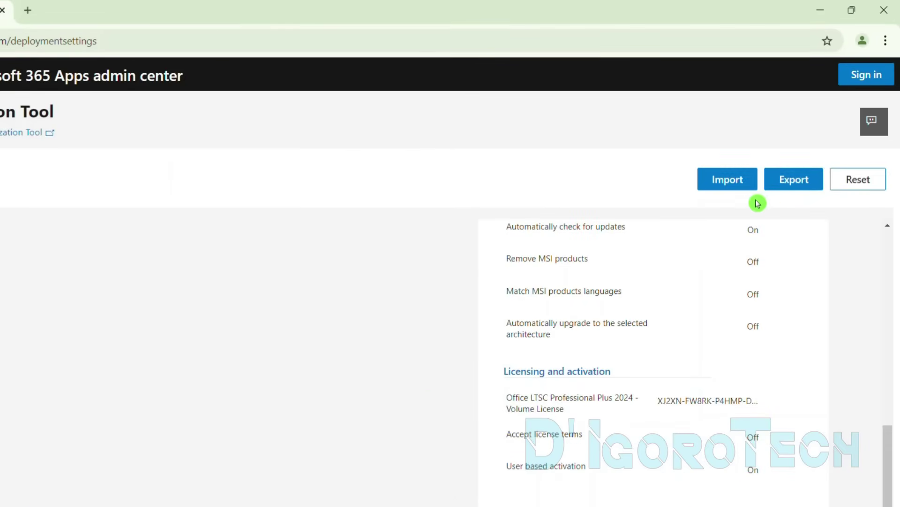
pyautogui.scroll(2, 708, 324)
pyautogui.scroll(3, 697, 342)
pyautogui.scroll(1, 727, 353)
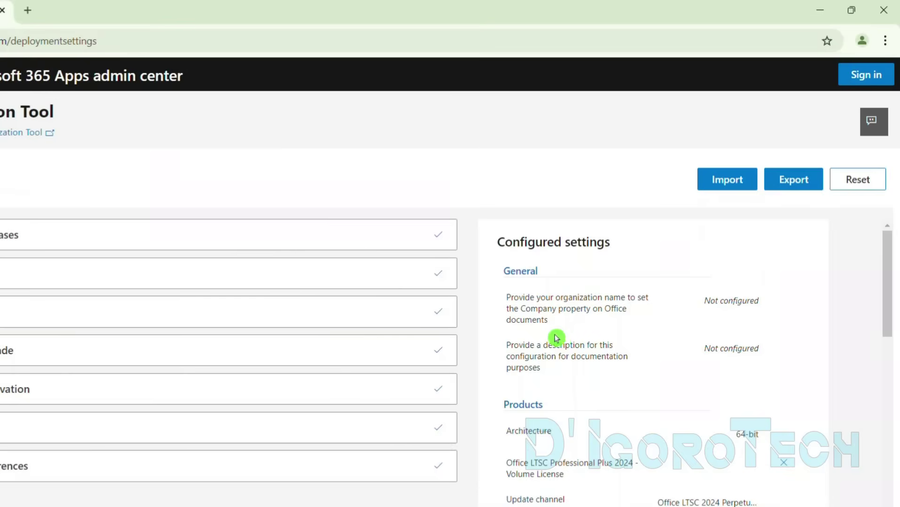
pyautogui.scroll(-2, 582, 316)
pyautogui.scroll(-2, 585, 324)
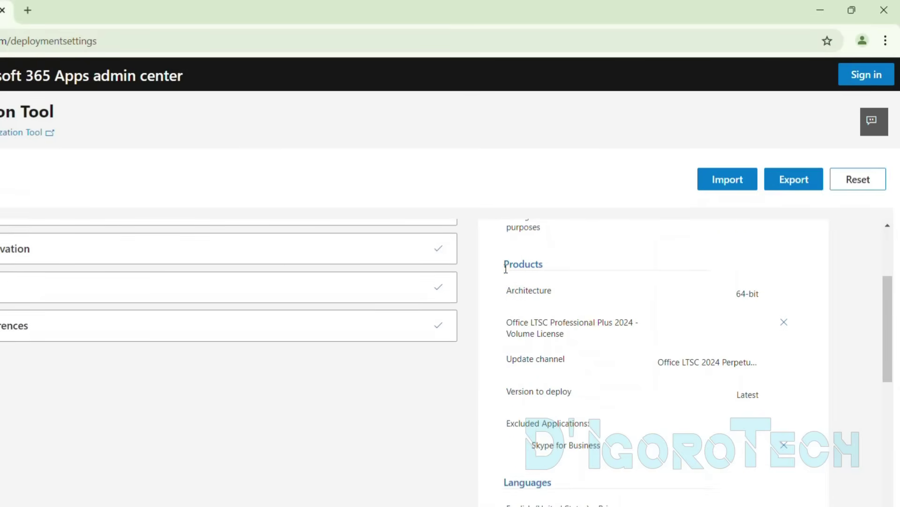
# - Review the summary: 64-bit Office LTSC Professional Plus 2024, latest version
pyautogui.moveTo(506, 268); pyautogui.dragTo(558, 269)
pyautogui.click(579, 280)
pyautogui.moveTo(511, 294); pyautogui.dragTo(555, 294)
pyautogui.click(744, 294)
pyautogui.moveTo(565, 335); pyautogui.dragTo(493, 322)
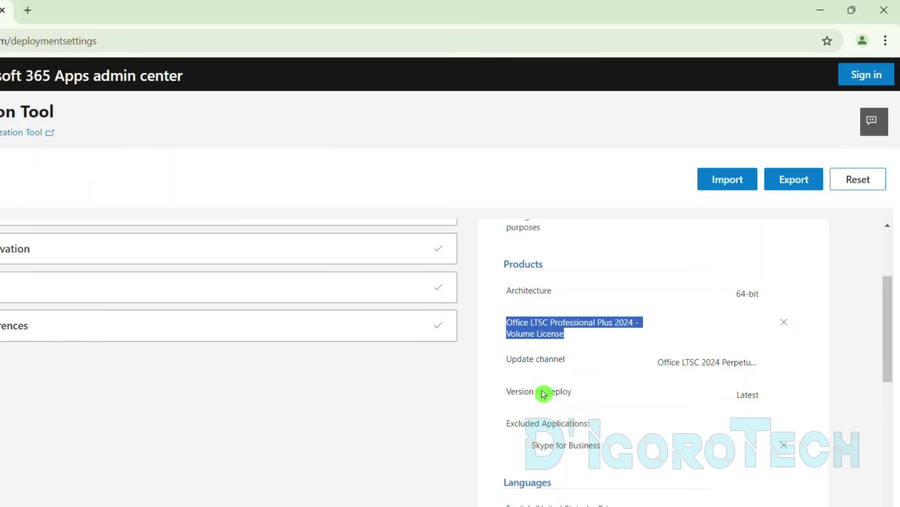
pyautogui.moveTo(496, 396); pyautogui.dragTo(578, 395)
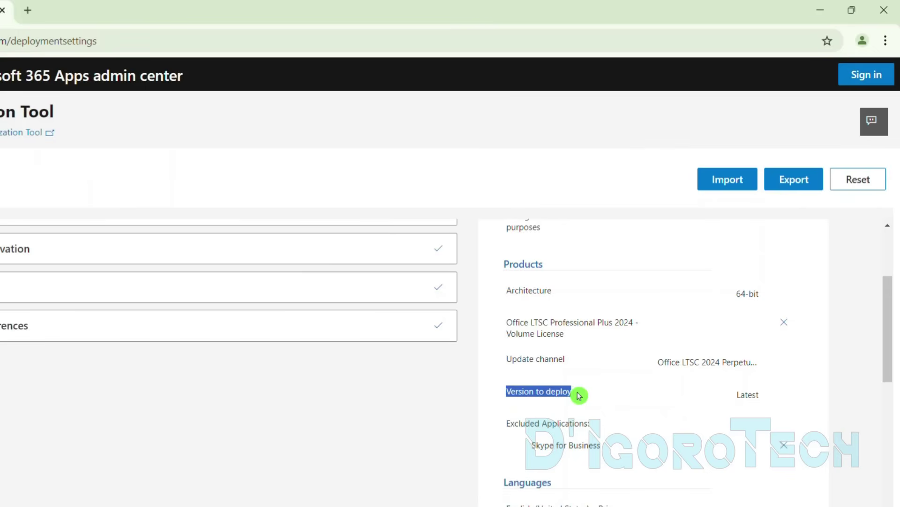
pyautogui.moveTo(710, 395); pyautogui.dragTo(770, 399)
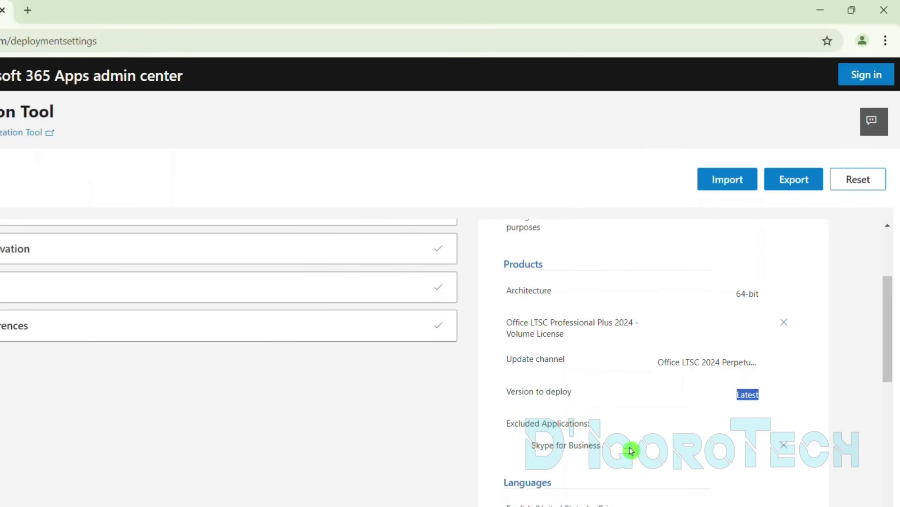
pyautogui.scroll(-1, 632, 450)
pyautogui.moveTo(630, 443); pyautogui.dragTo(509, 447)
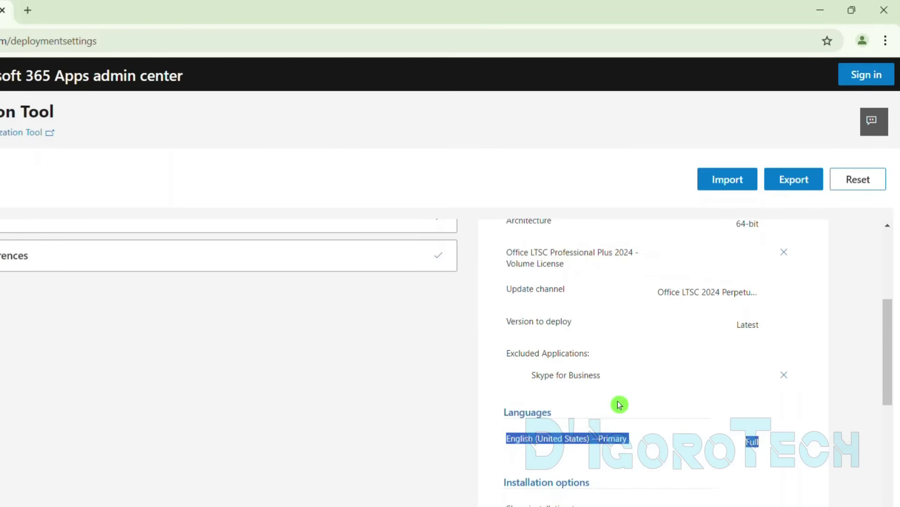
pyautogui.scroll(2, 796, 331)
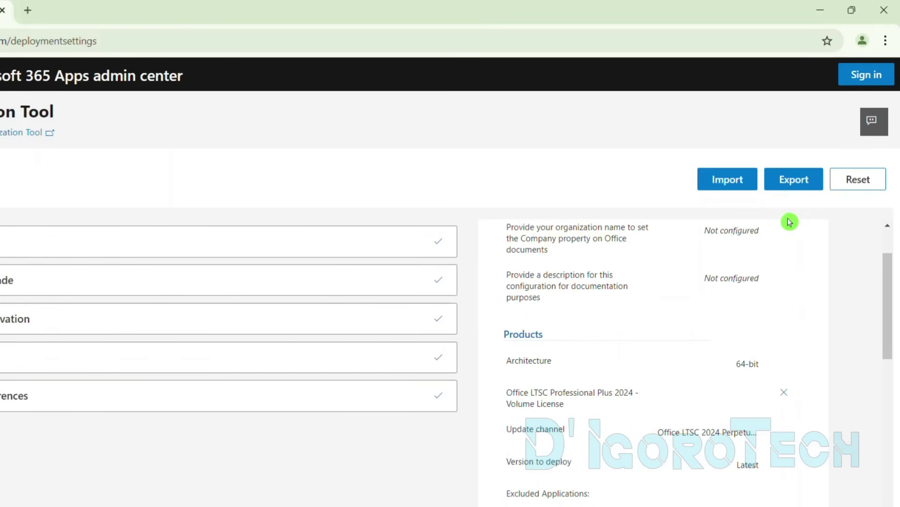
# - Choose Office Open XML formats as the default file format and confirm it
pyautogui.click(794, 182)
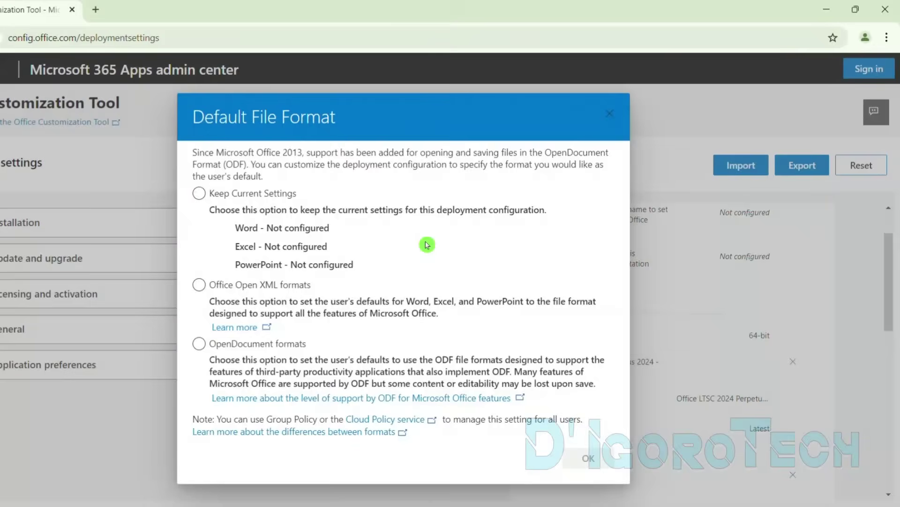
pyautogui.moveTo(195, 117); pyautogui.dragTo(337, 120)
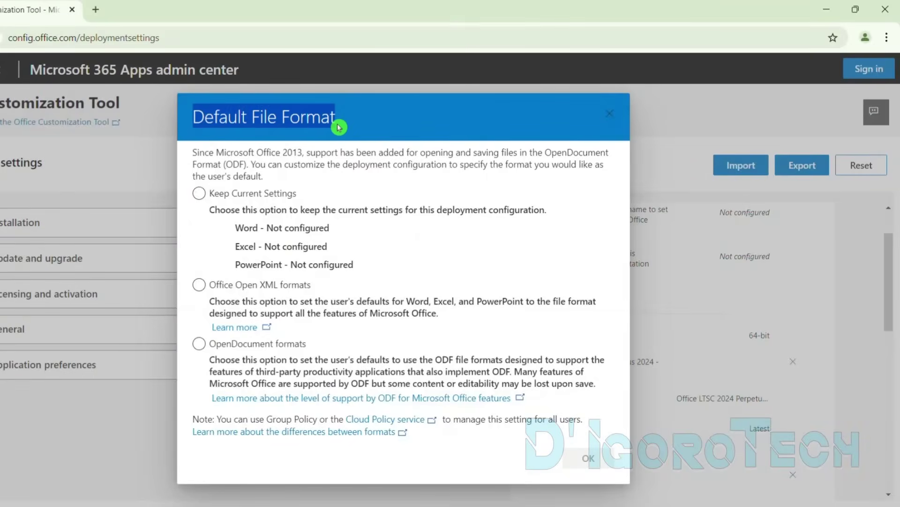
pyautogui.click(223, 291)
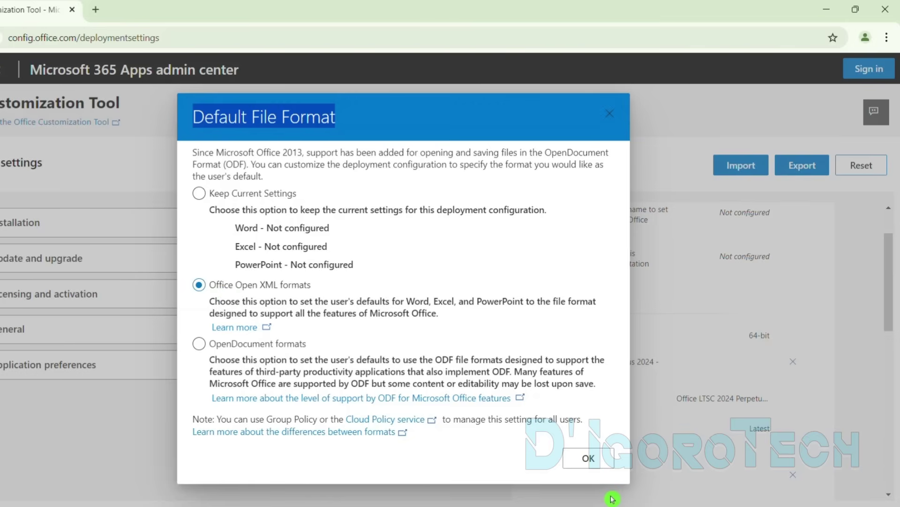
pyautogui.click(587, 459)
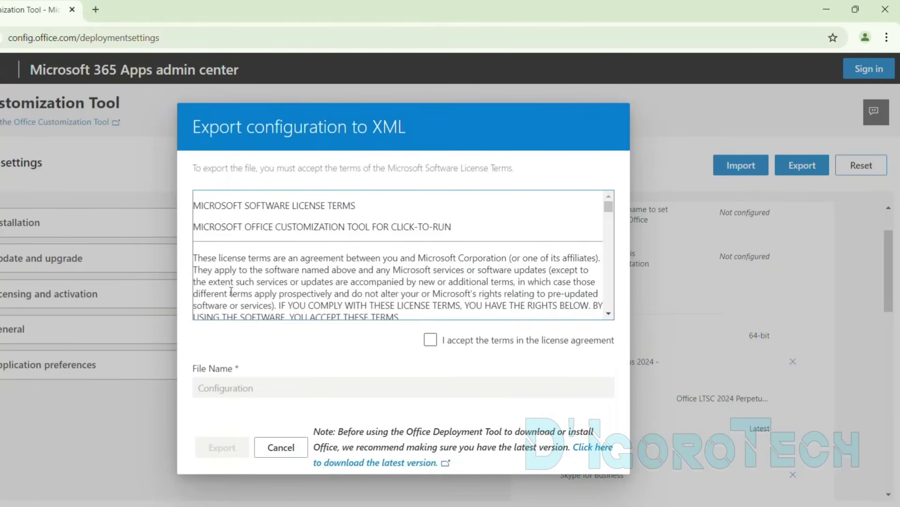
# - Accept the license agreement and export the configuration under the file name 'Configuration'
pyautogui.moveTo(196, 129); pyautogui.dragTo(426, 107)
pyautogui.click(446, 343)
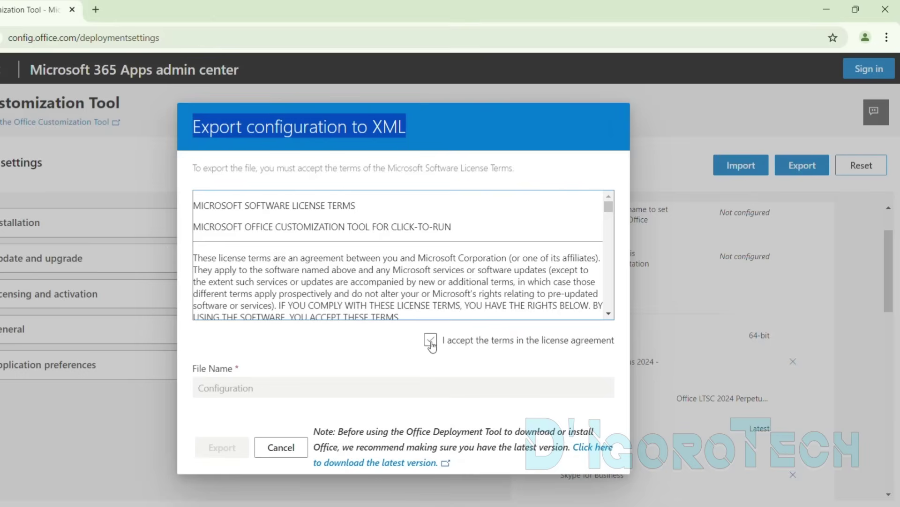
pyautogui.click(431, 342)
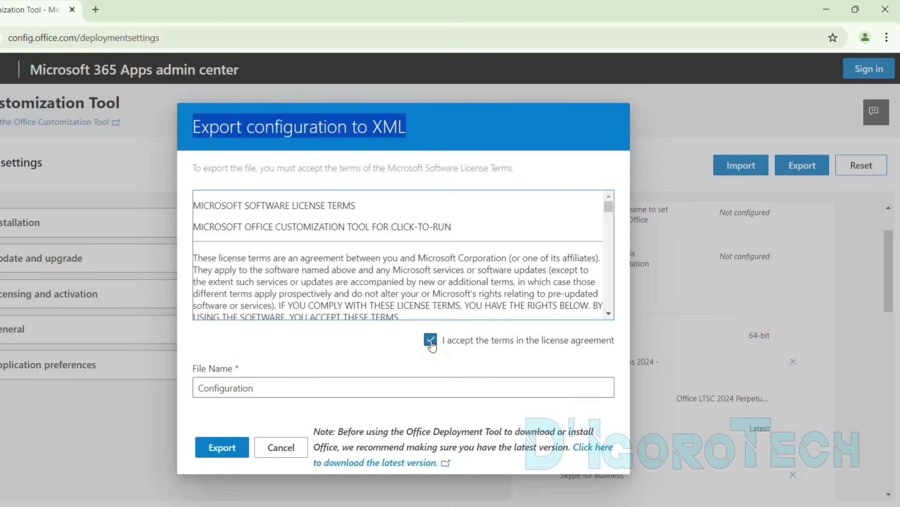
pyautogui.click(302, 389)
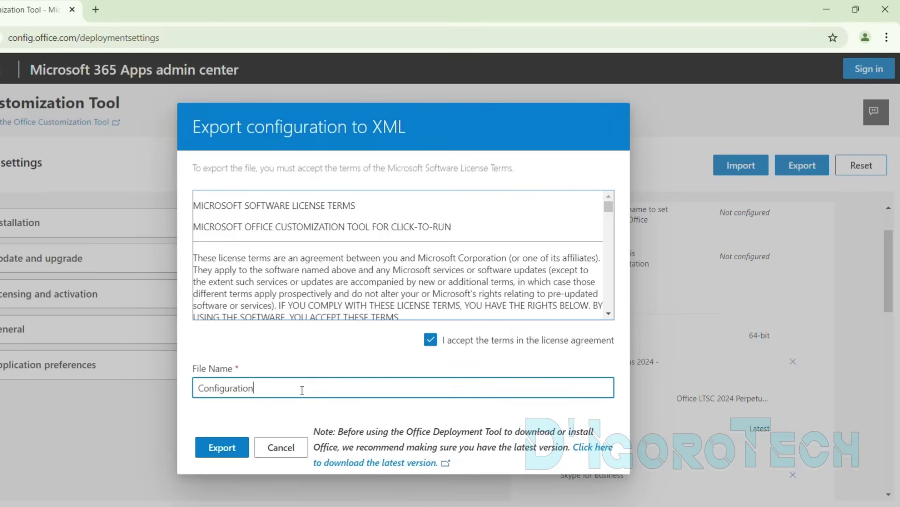
pyautogui.click(232, 451)
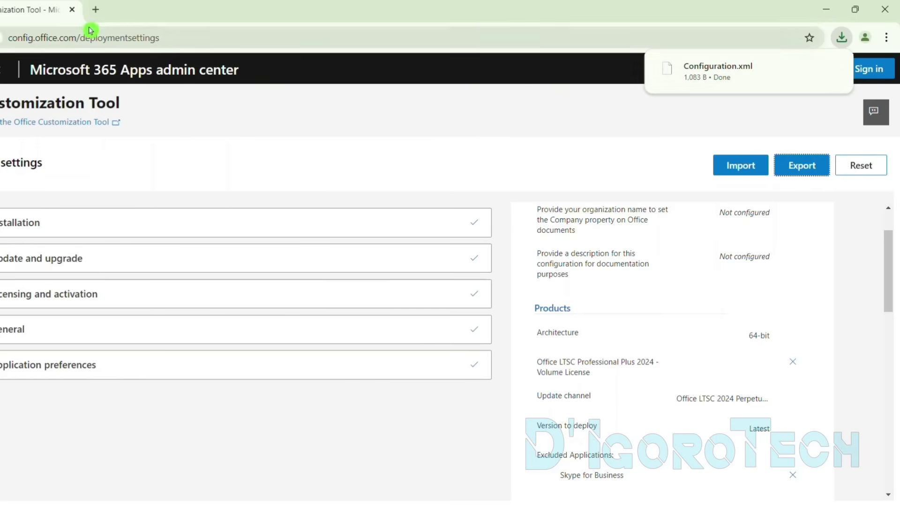
# - Search Google for 'office deployment tool' in a new tab and open Microsoft's download result
pyautogui.click(96, 9)
pyautogui.write('goog')
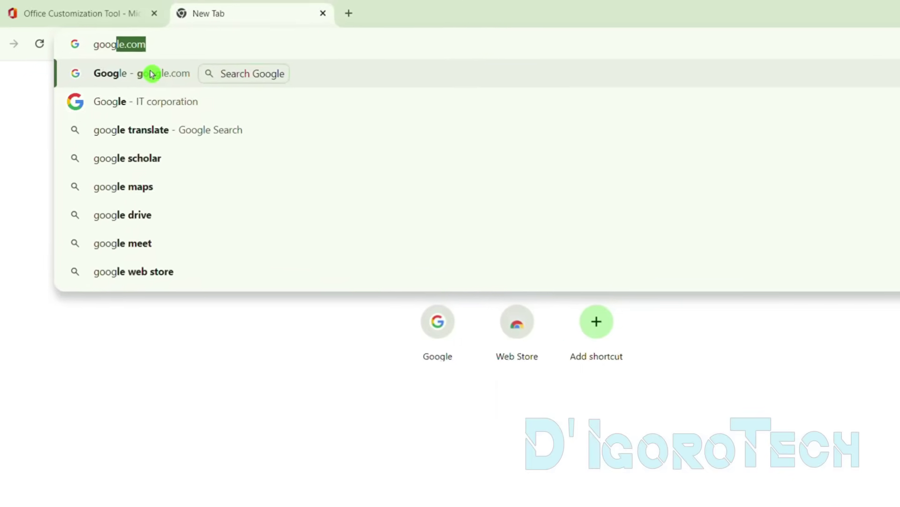
pyautogui.click(152, 73)
pyautogui.write('office d')
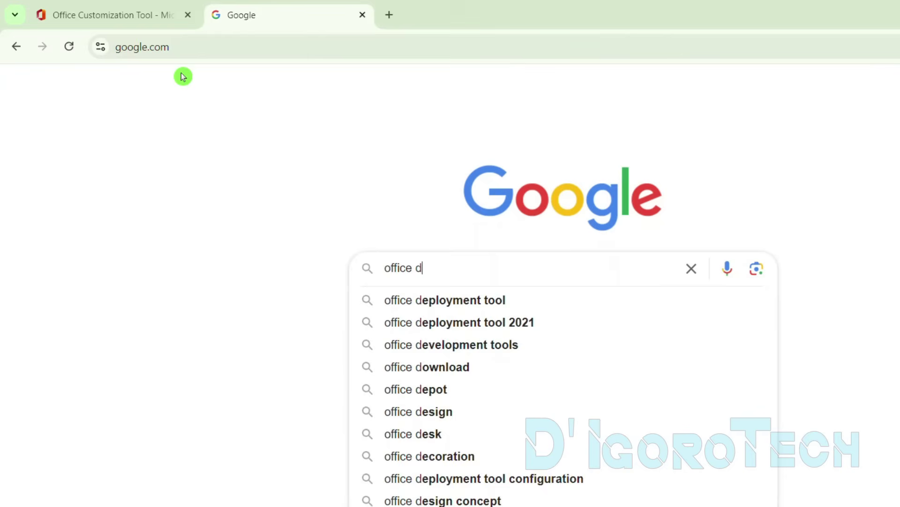
pyautogui.write('epl')
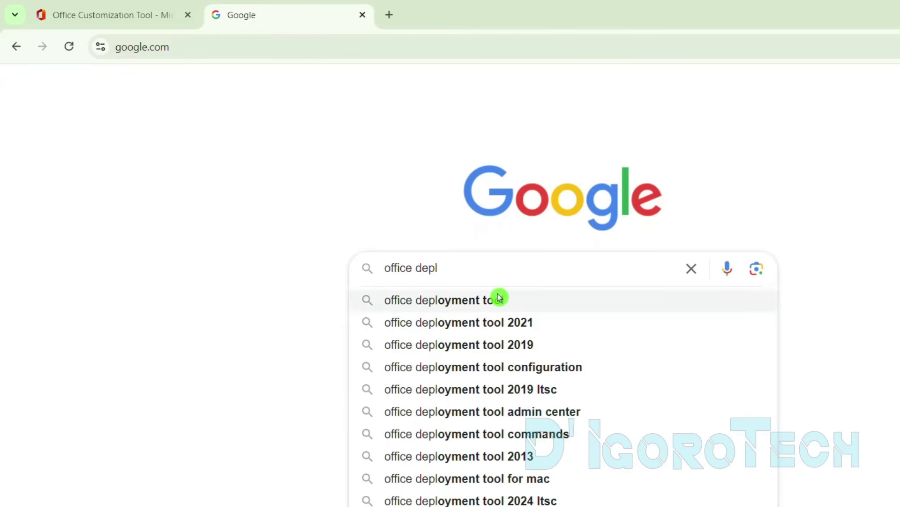
pyautogui.click(497, 300)
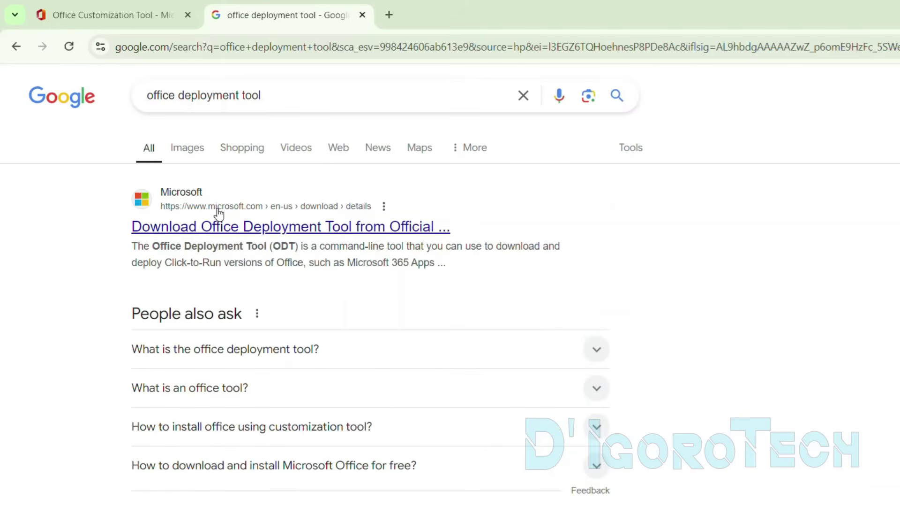
pyautogui.click(258, 224)
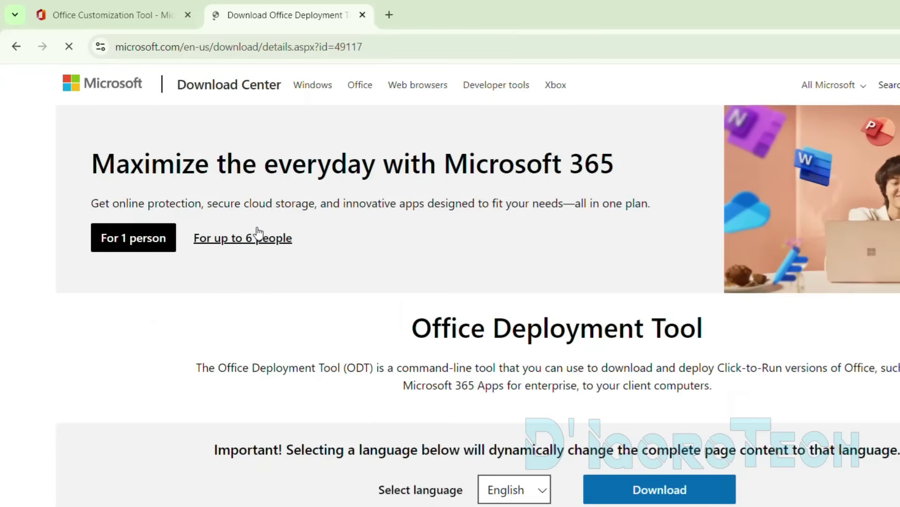
pyautogui.scroll(-1, 316, 243)
pyautogui.scroll(-1, 347, 249)
pyautogui.moveTo(403, 243); pyautogui.dragTo(748, 242)
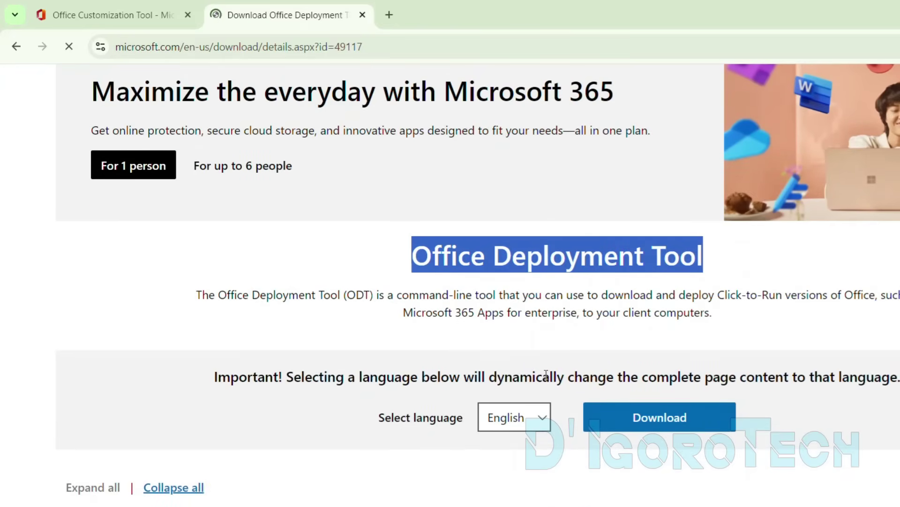
# - Download the Office Deployment Tool in English and show it in the Downloads folder
pyautogui.click(400, 455)
pyautogui.click(511, 417)
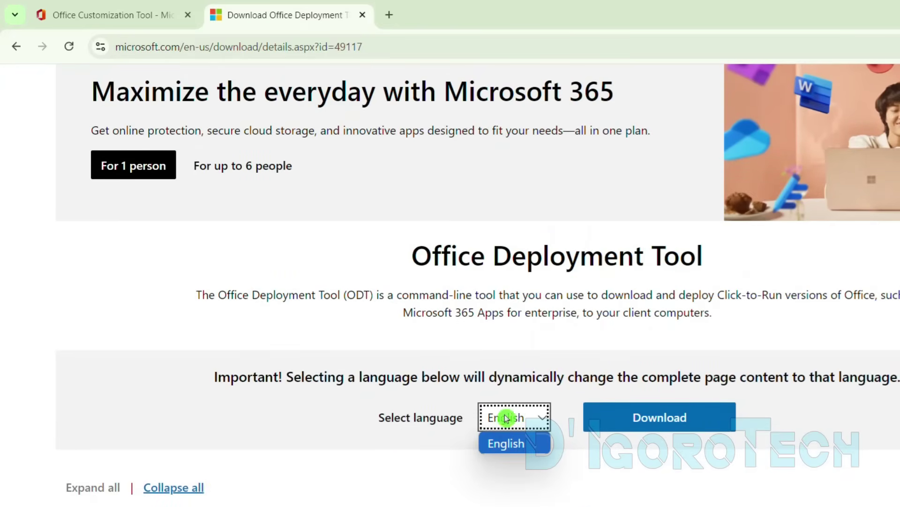
pyautogui.click(517, 417)
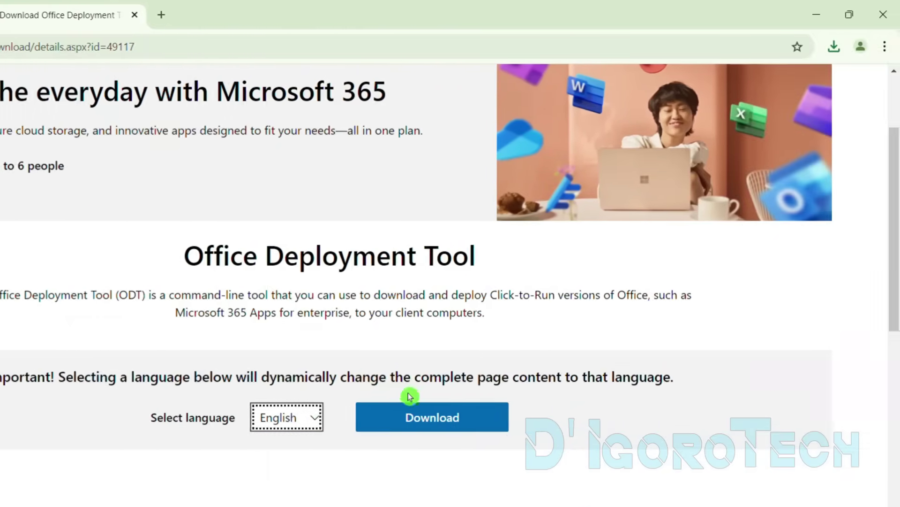
pyautogui.click(430, 416)
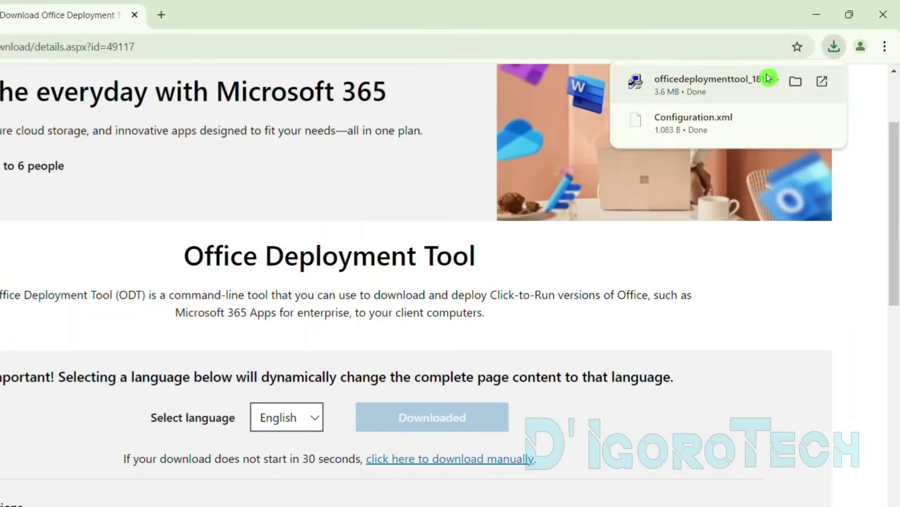
pyautogui.click(795, 86)
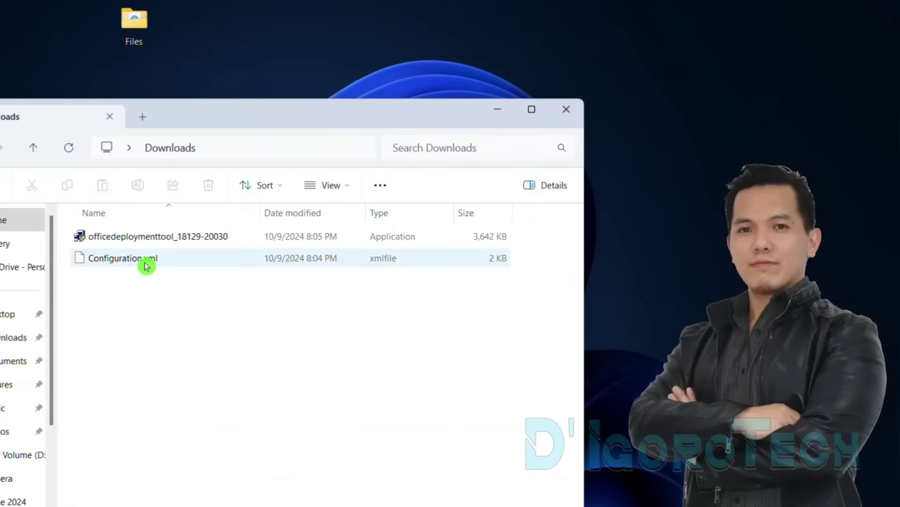
# - Create a new folder named 'Office 2024' in Downloads
pyautogui.moveTo(118, 298)
pyautogui.mouseDown()
pyautogui.moveTo(133, 215)
pyautogui.moveTo(133, 275)
pyautogui.mouseUp()
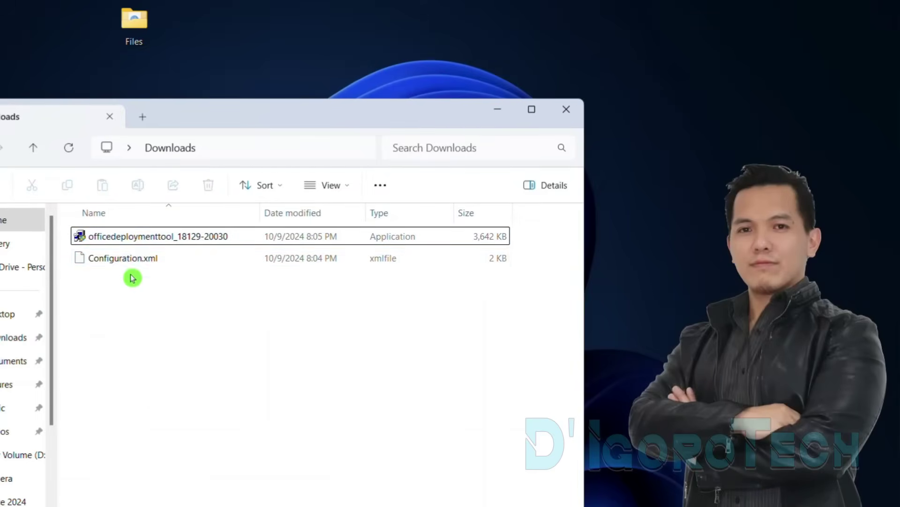
pyautogui.click(132, 261)
pyautogui.click(132, 239)
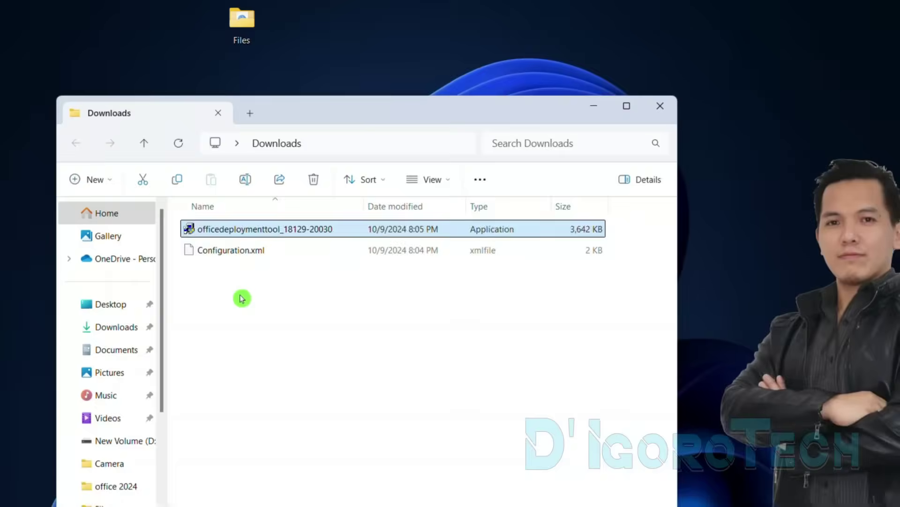
pyautogui.rightClick(316, 292)
pyautogui.moveTo(380, 396)
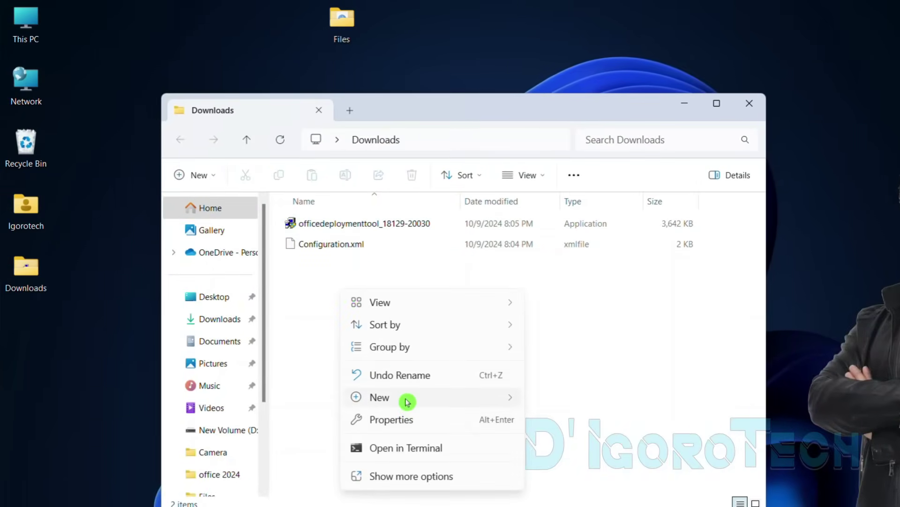
pyautogui.click(555, 402)
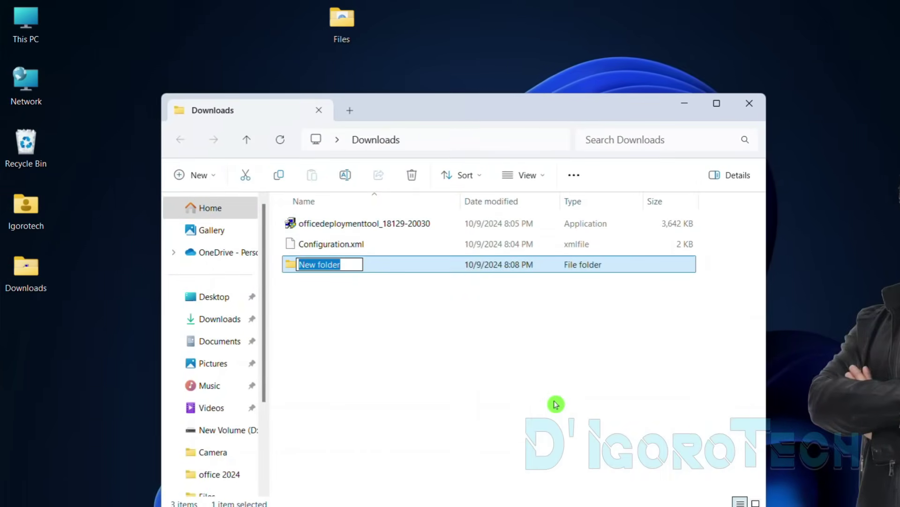
pyautogui.write('Office 2024')
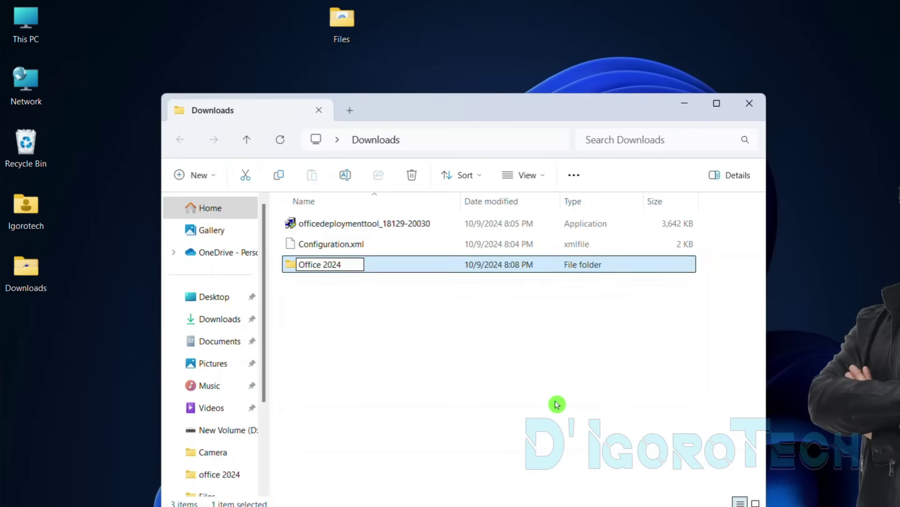
pyautogui.click(556, 403)
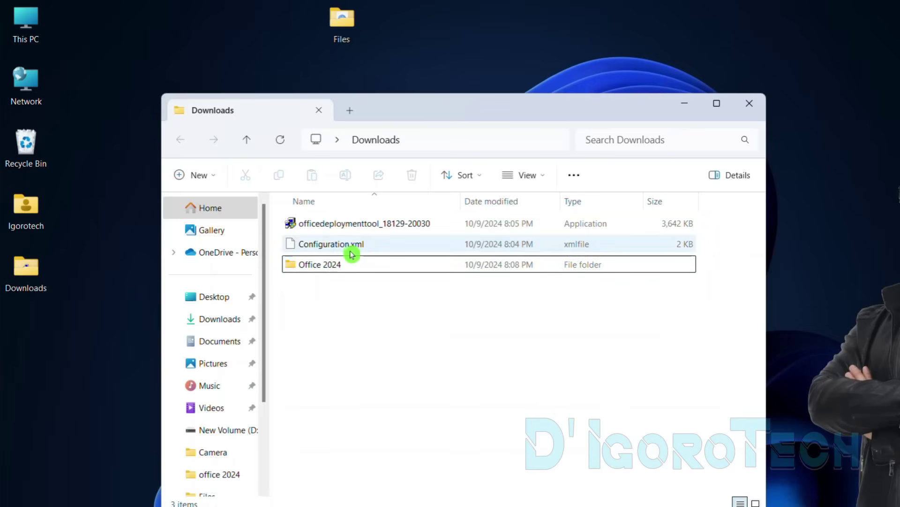
# - Drag Configuration.xml and the deployment tool file into the Office 2024 folder
pyautogui.click(352, 253)
pyautogui.keyDown('ctrl'); pyautogui.click(348, 224); pyautogui.keyUp('ctrl')
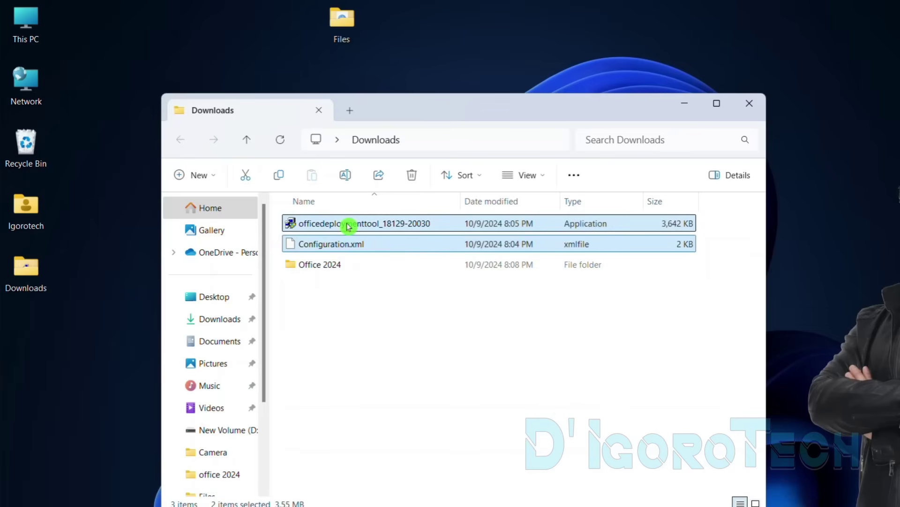
pyautogui.moveTo(326, 229); pyautogui.dragTo(328, 266)
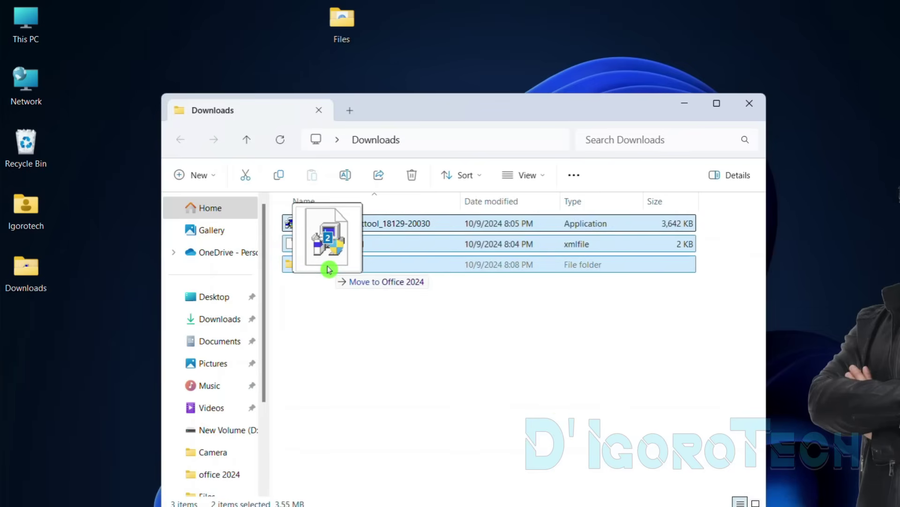
pyautogui.click(325, 232)
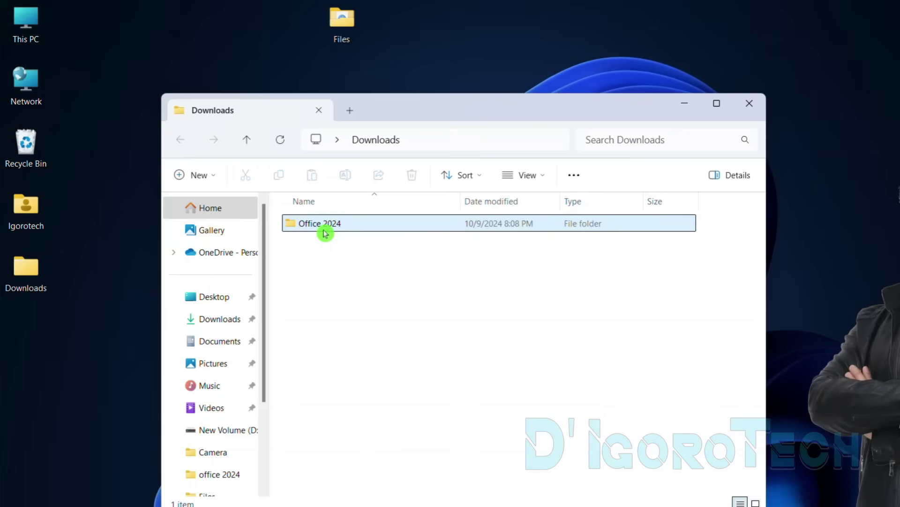
# - Open Office 2024, run officedeploymenttool as administrator, and tick license acceptance
pyautogui.doubleClick(325, 226)
pyautogui.moveTo(331, 223)
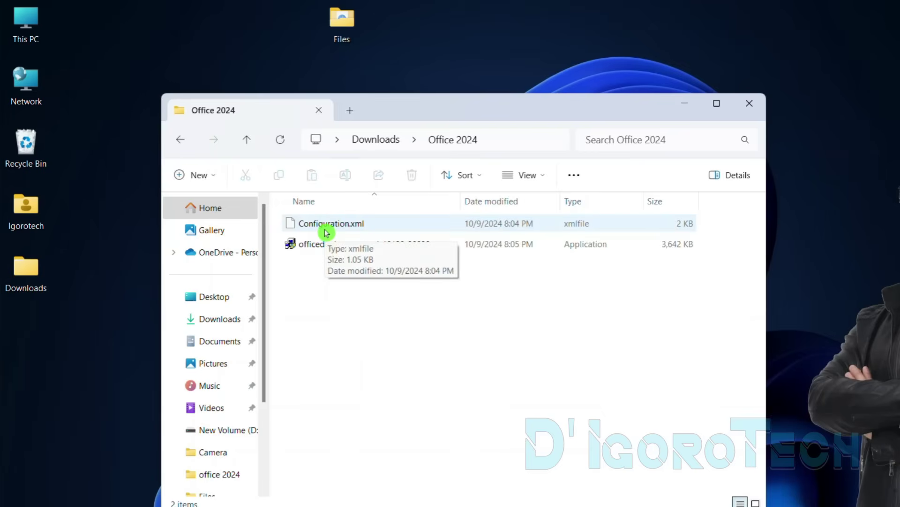
pyautogui.rightClick(362, 243)
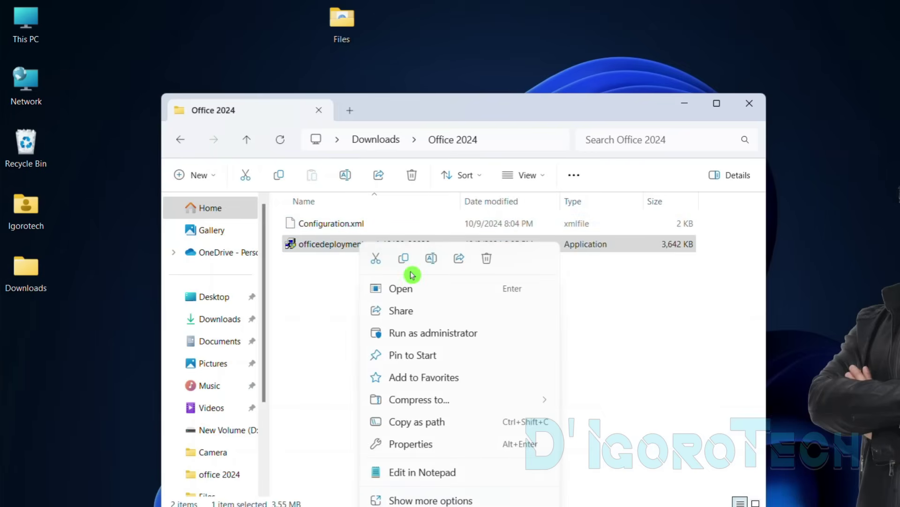
pyautogui.click(406, 335)
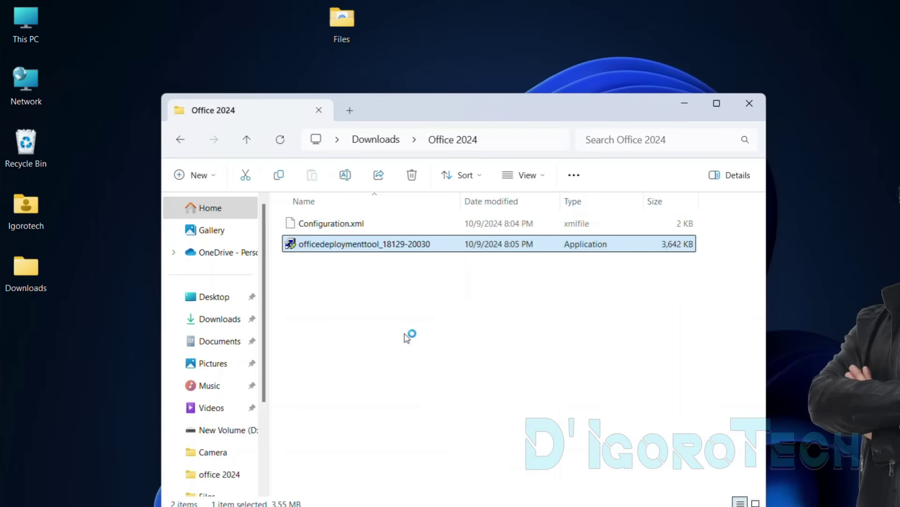
pyautogui.click(334, 426)
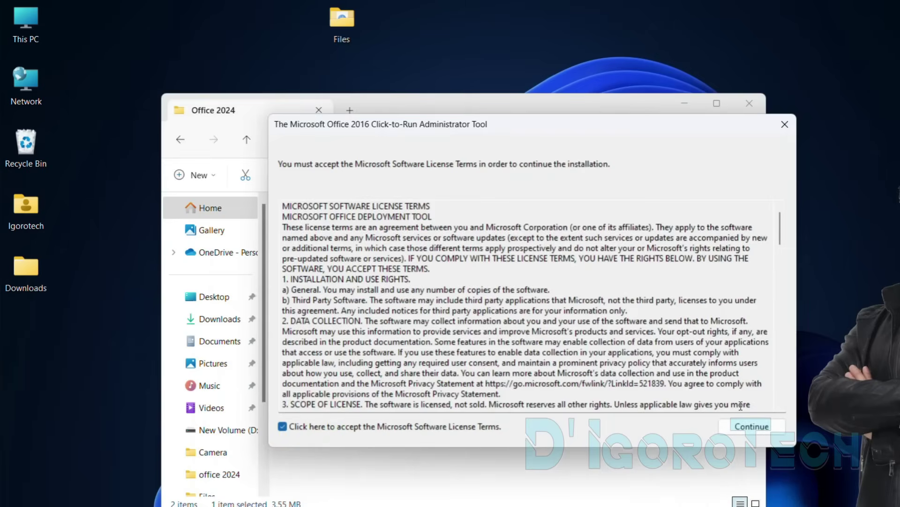
# - Extract the deployment tool's files into Desktop > Downloads > Office 2024 and dismiss the success message
pyautogui.click(746, 427)
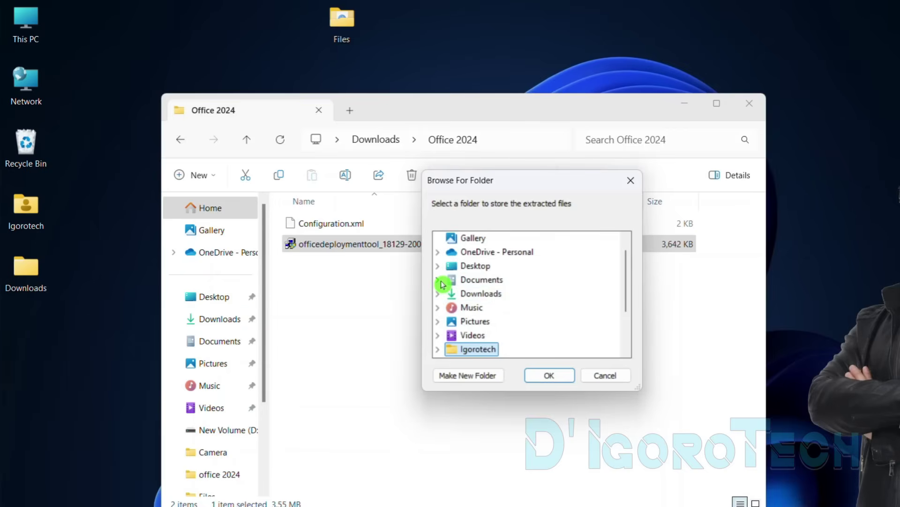
pyautogui.click(438, 265)
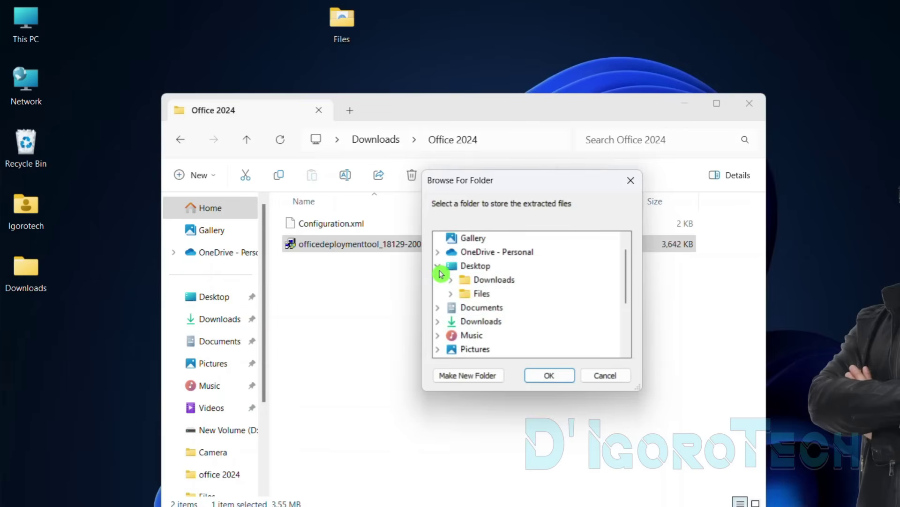
pyautogui.click(450, 280)
pyautogui.click(485, 295)
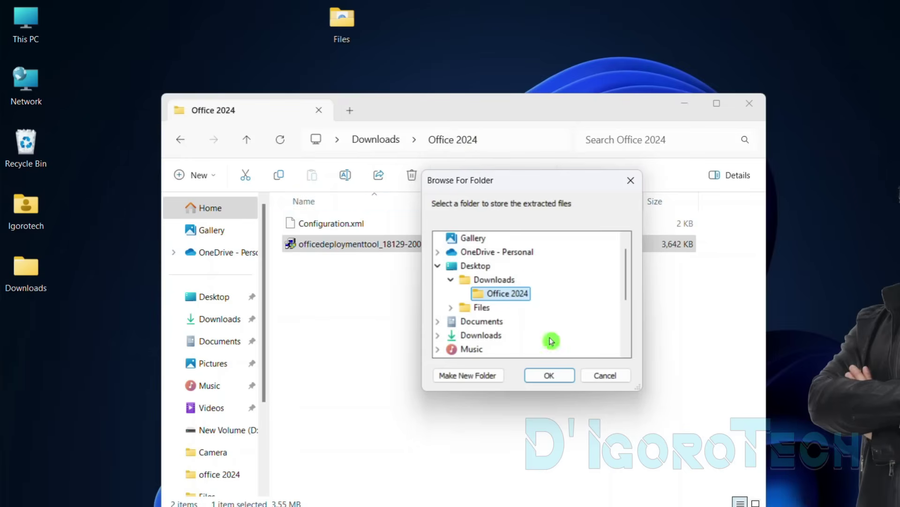
pyautogui.click(550, 375)
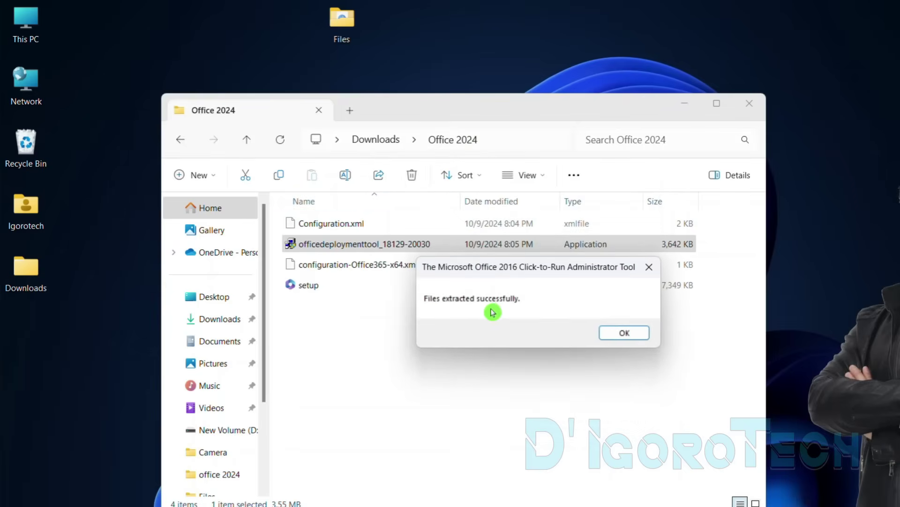
pyautogui.click(625, 328)
pyautogui.click(335, 247)
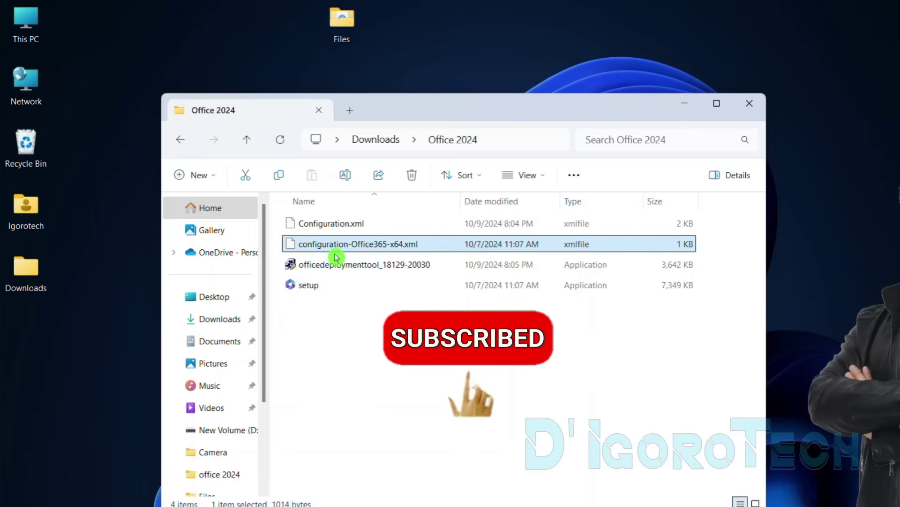
# - Cut Office 2024 from Downloads and paste it into the root of Local Disk (C:)
pyautogui.click(326, 288)
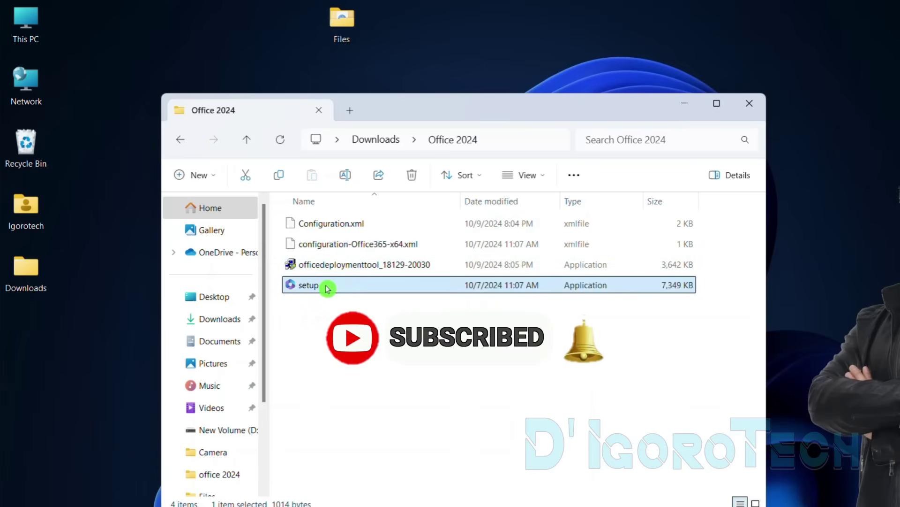
pyautogui.click(386, 140)
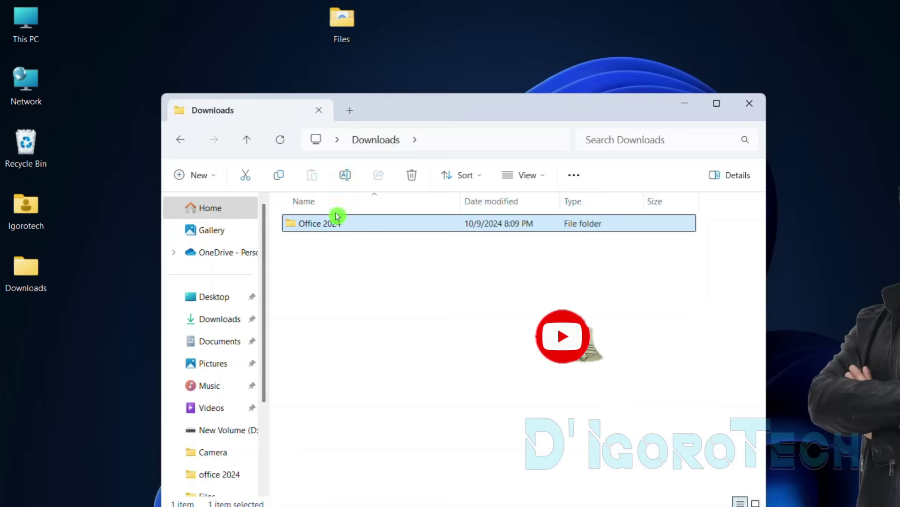
pyautogui.rightClick(315, 225)
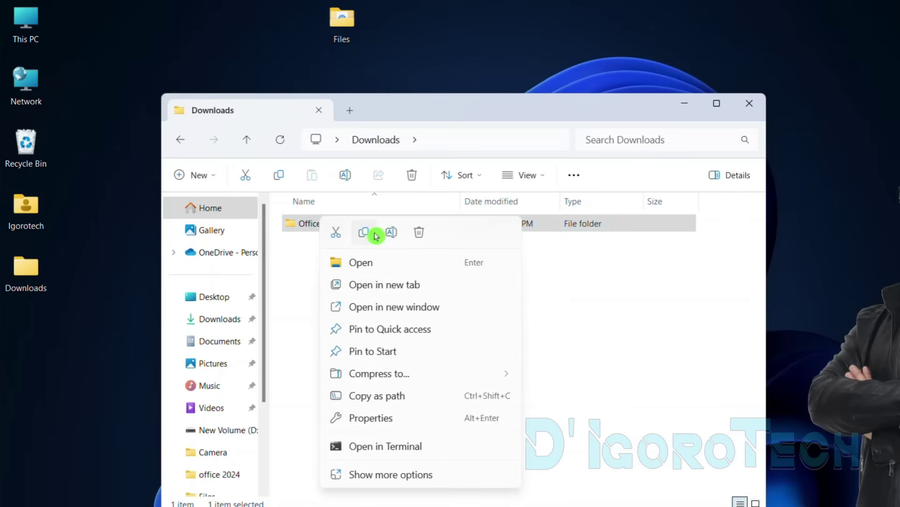
pyautogui.click(336, 234)
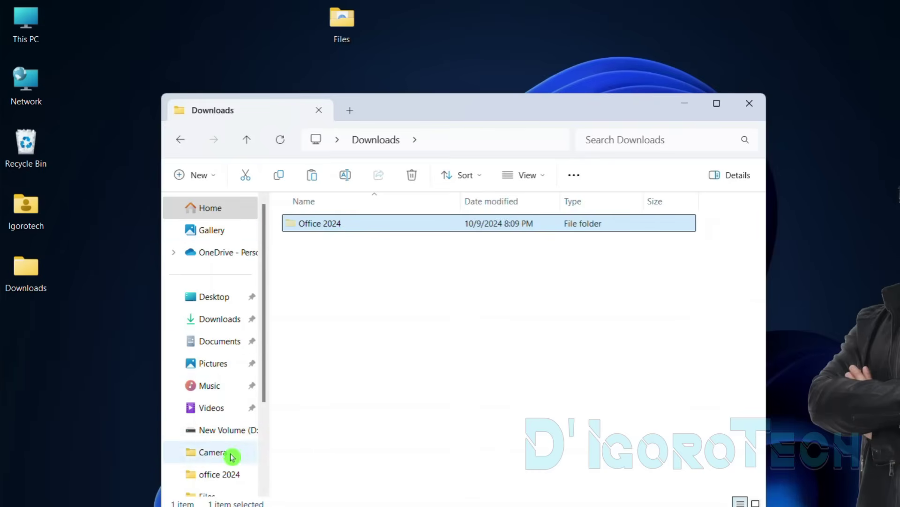
pyautogui.scroll(-3, 232, 450)
pyautogui.click(228, 426)
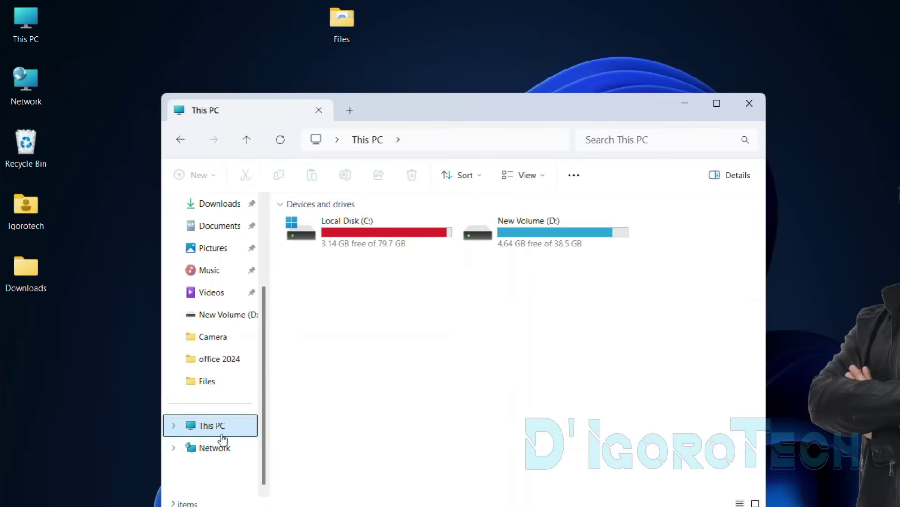
pyautogui.doubleClick(361, 222)
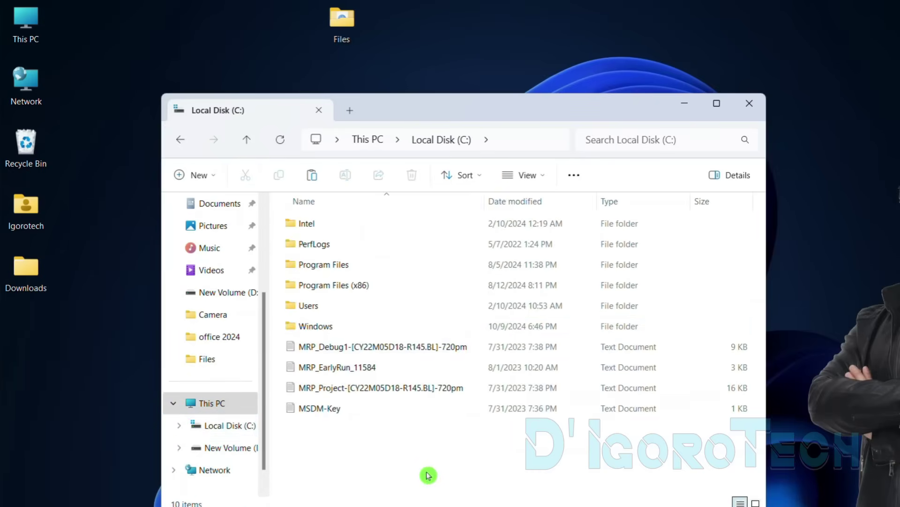
pyautogui.rightClick(404, 464)
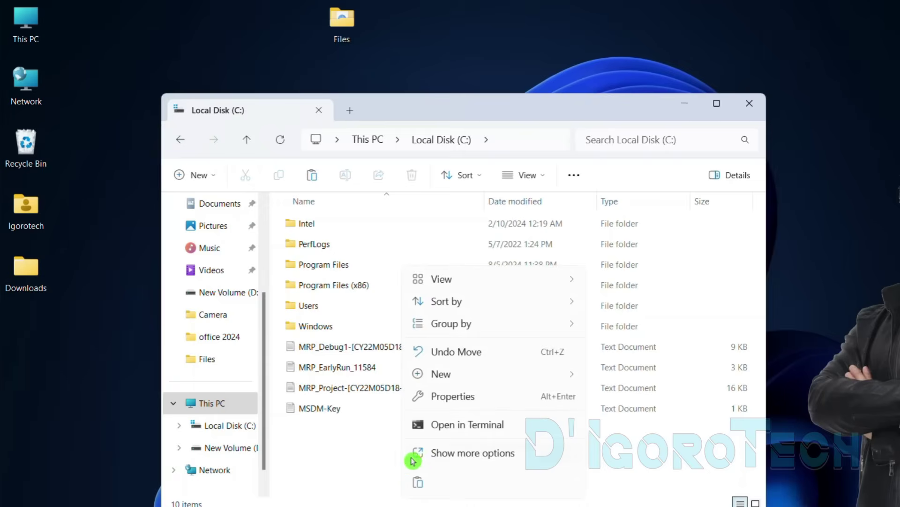
pyautogui.click(420, 484)
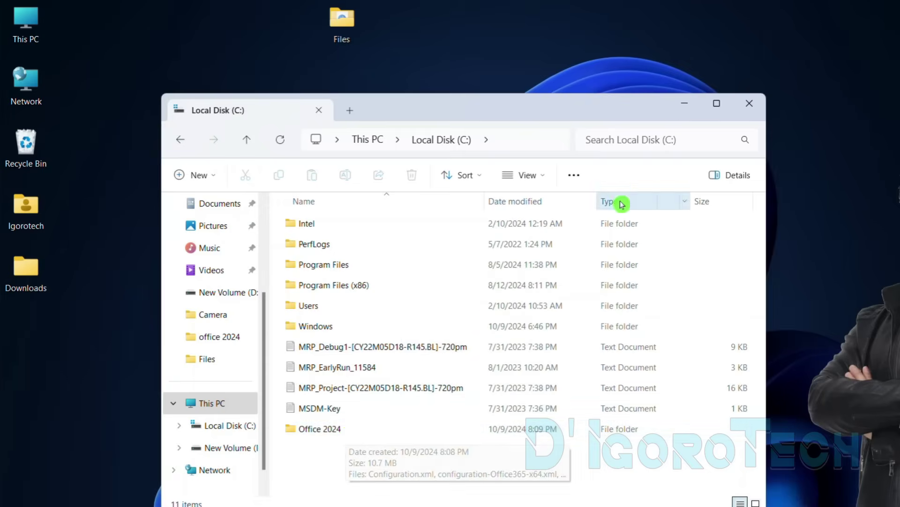
# - Search Windows for cmd and launch Command Prompt as administrator
pyautogui.click(684, 103)
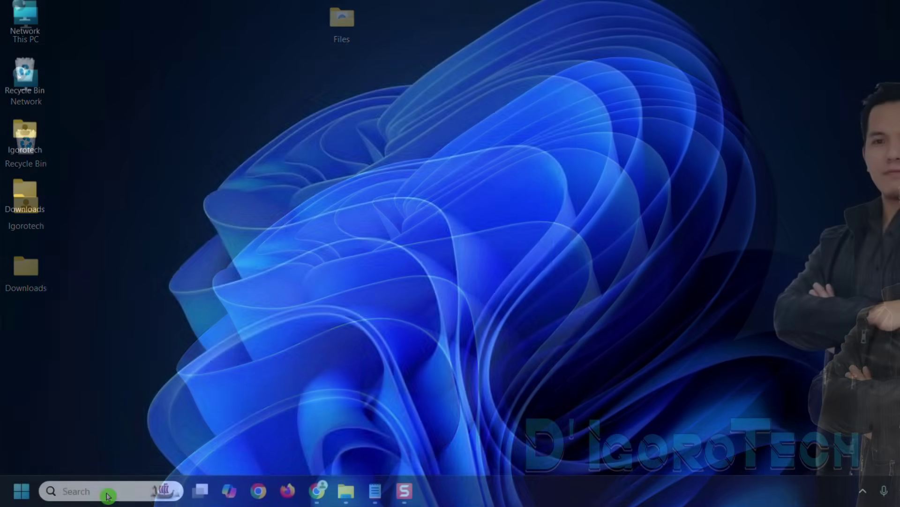
pyautogui.click(106, 491)
pyautogui.write('cmd')
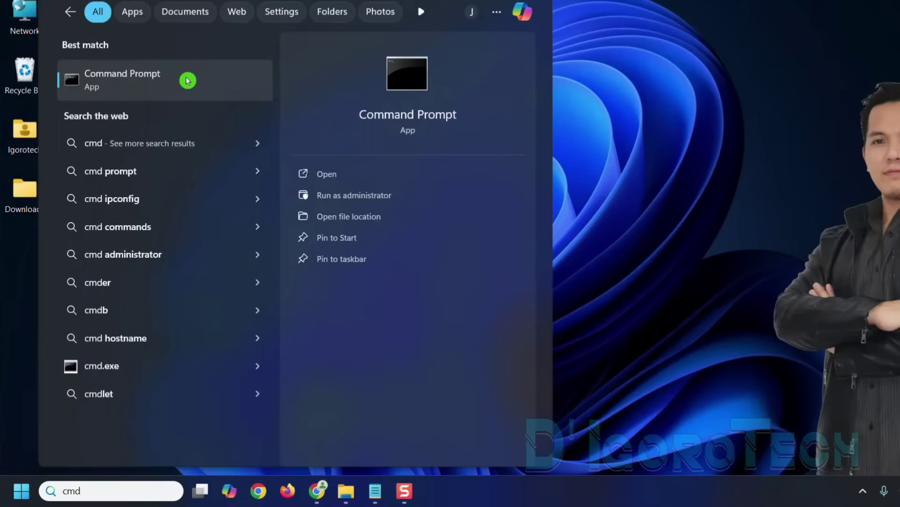
pyautogui.rightClick(187, 81)
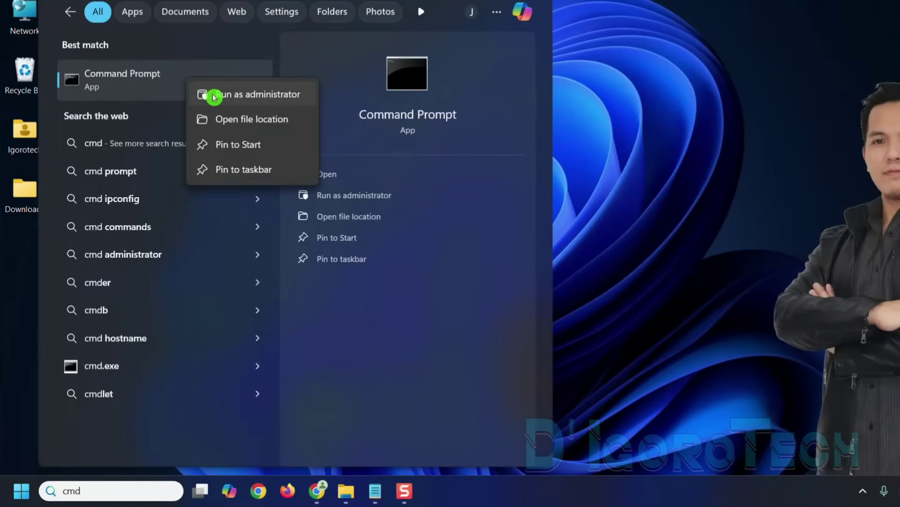
pyautogui.click(391, 199)
pyautogui.moveTo(341, 133)
pyautogui.mouseDown()
pyautogui.moveTo(246, 37)
pyautogui.moveTo(248, 57)
pyautogui.moveTo(296, 47)
pyautogui.mouseUp()
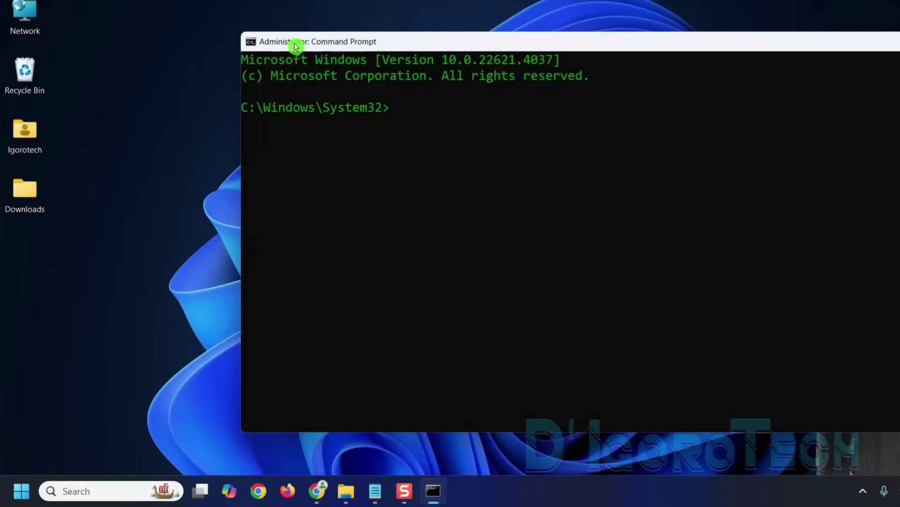
# - Copy 'cd c:\office 2024' from Notepad and paste it into the console
pyautogui.click(375, 491)
pyautogui.moveTo(337, 47); pyautogui.dragTo(314, 27)
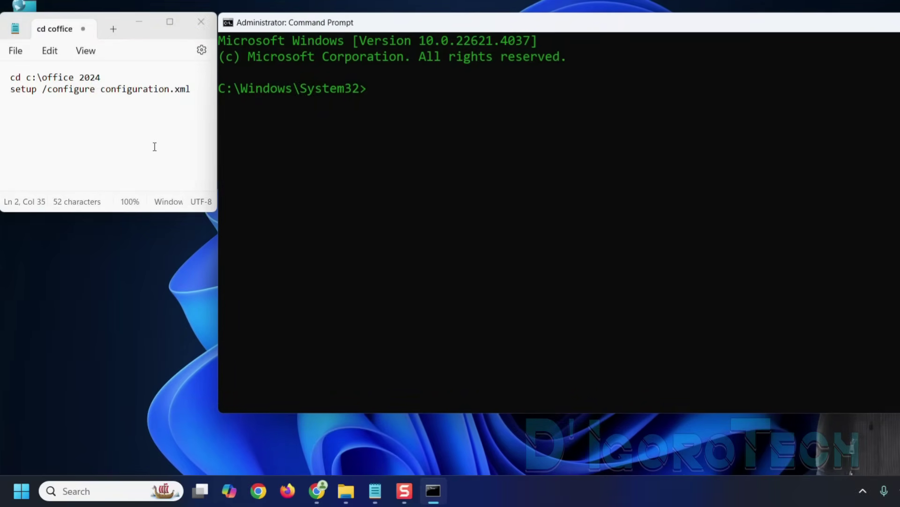
pyautogui.tripleClick(9, 81)
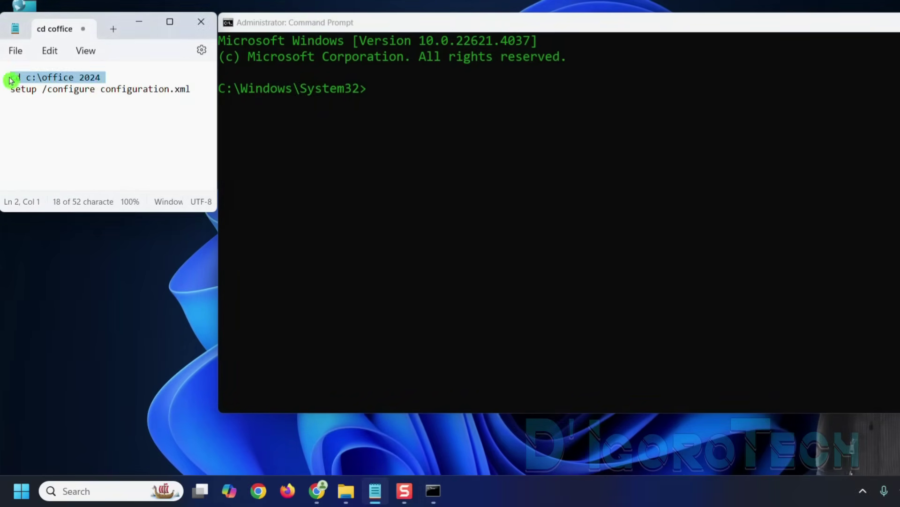
pyautogui.rightClick(87, 79)
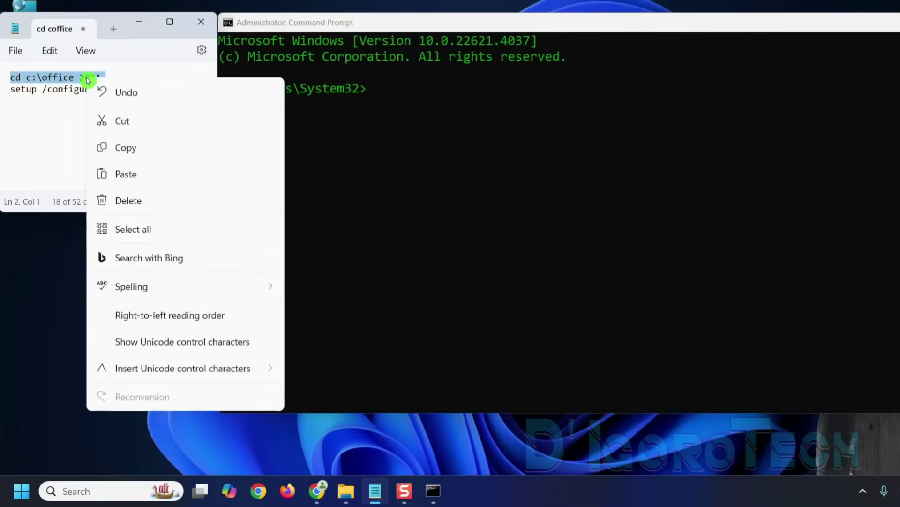
pyautogui.click(128, 154)
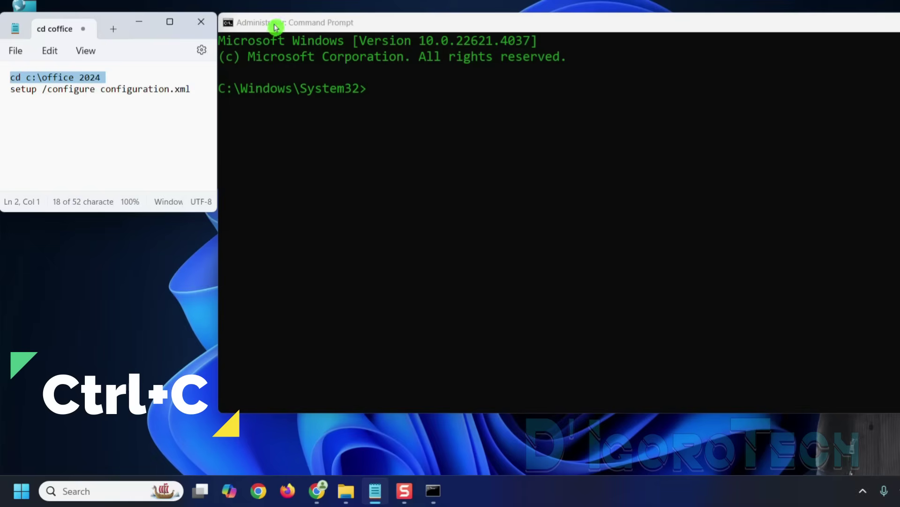
pyautogui.click(257, 25)
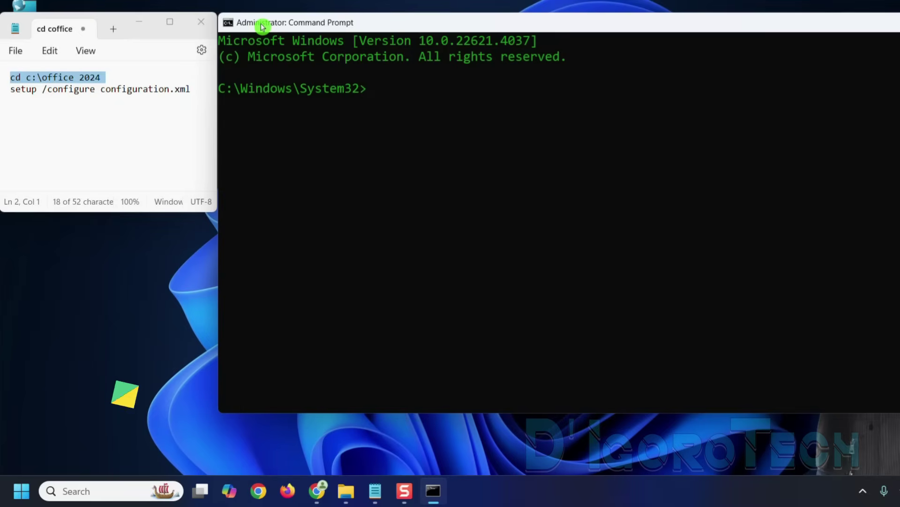
pyautogui.rightClick(262, 27)
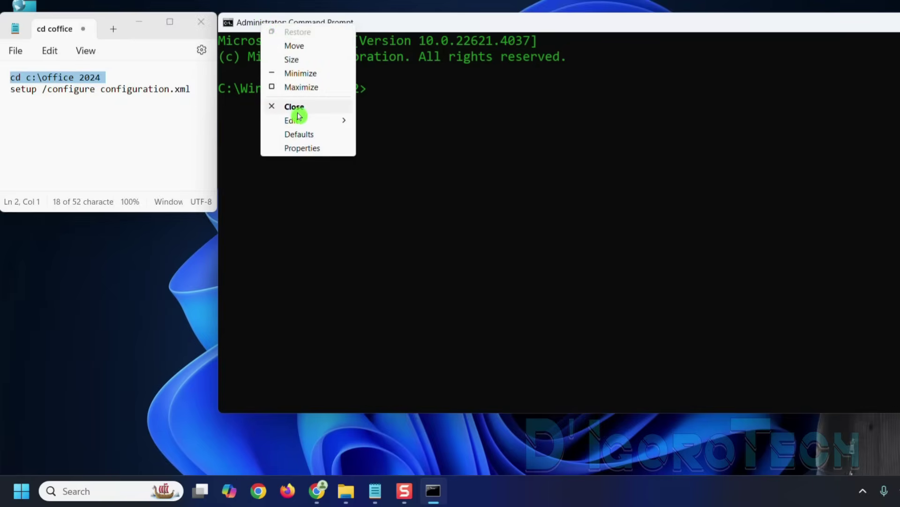
pyautogui.moveTo(293, 120)
pyautogui.click(402, 148)
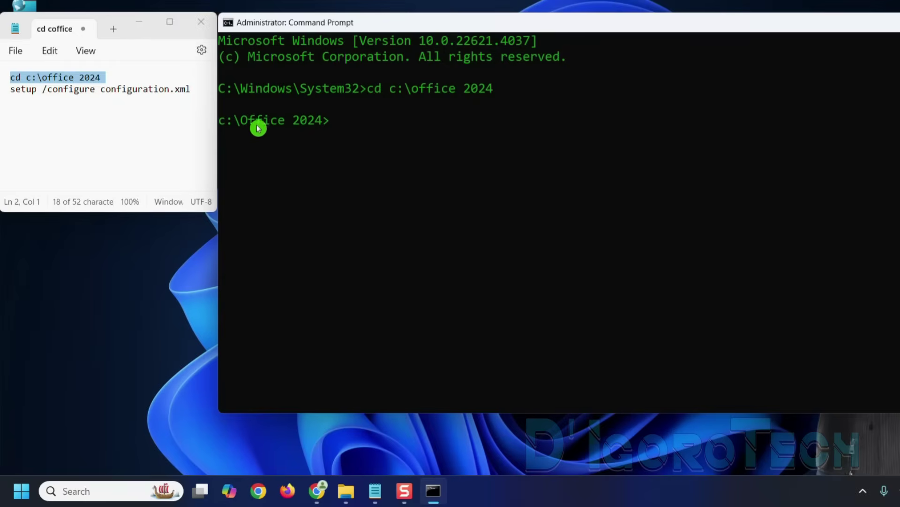
pyautogui.click(346, 490)
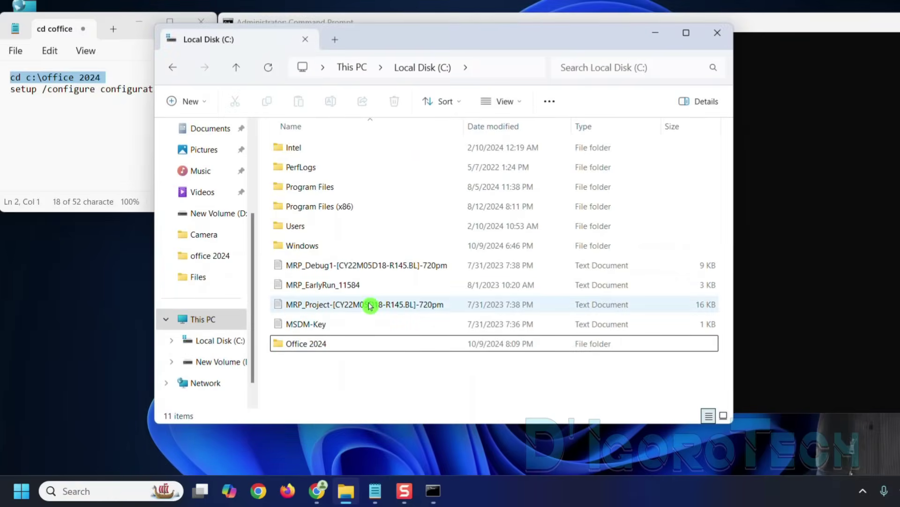
pyautogui.click(325, 349)
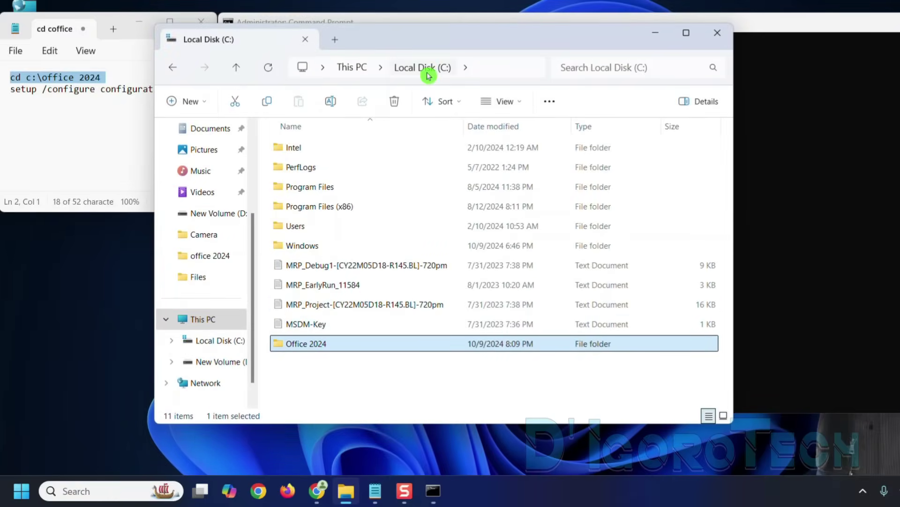
pyautogui.click(655, 33)
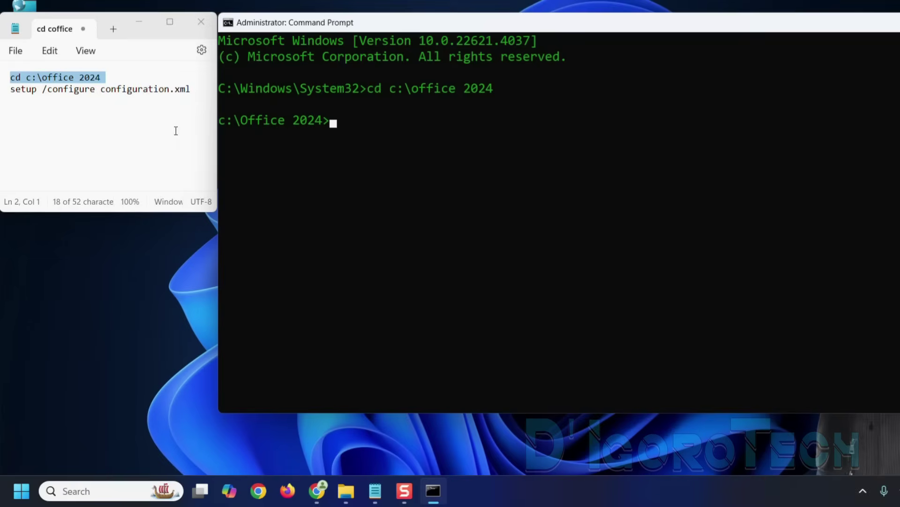
# - Copy 'setup /configure configuration.xml' from Notepad and paste it into the console
pyautogui.moveTo(191, 89); pyautogui.dragTo(6, 100)
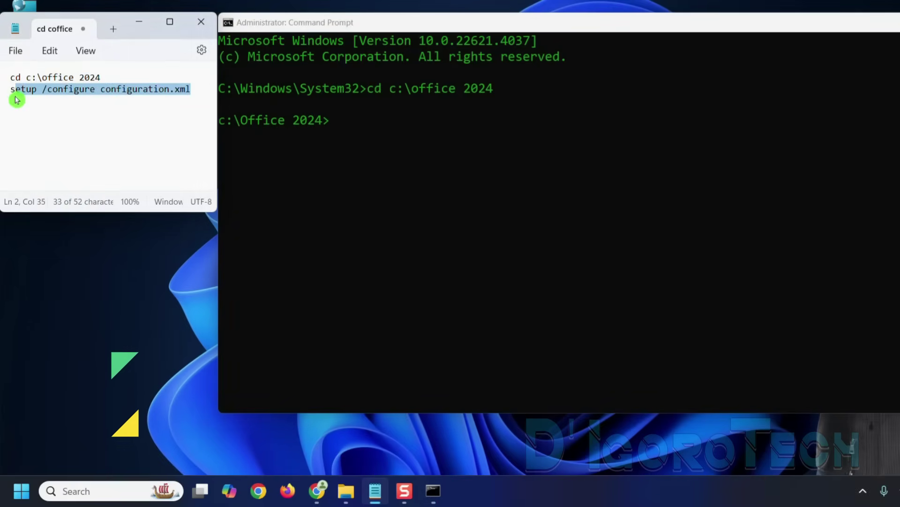
pyautogui.hotkey('ctrl', 'c')
pyautogui.rightClick(21, 91)
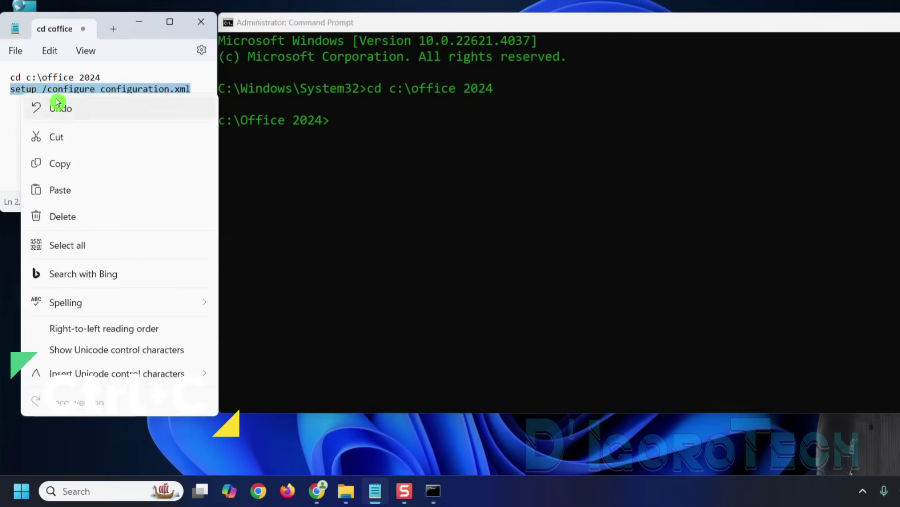
pyautogui.click(60, 162)
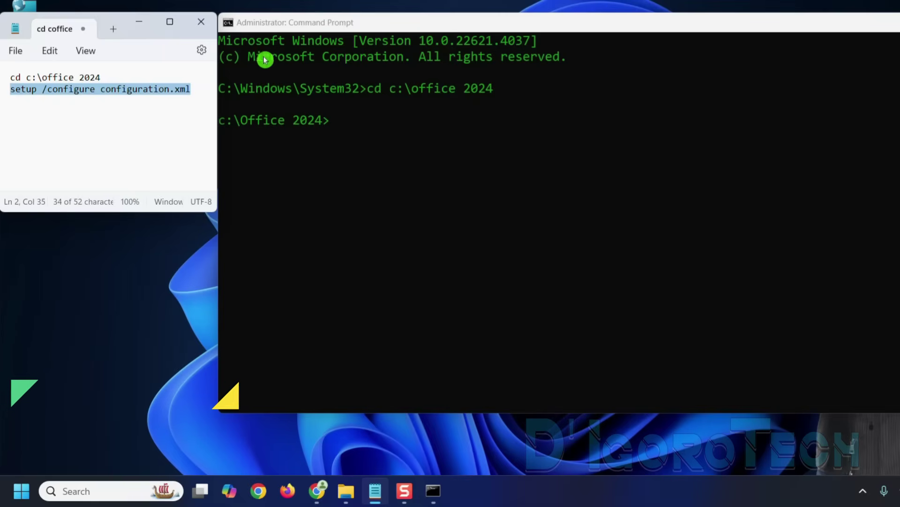
pyautogui.rightClick(259, 22)
pyautogui.moveTo(289, 116)
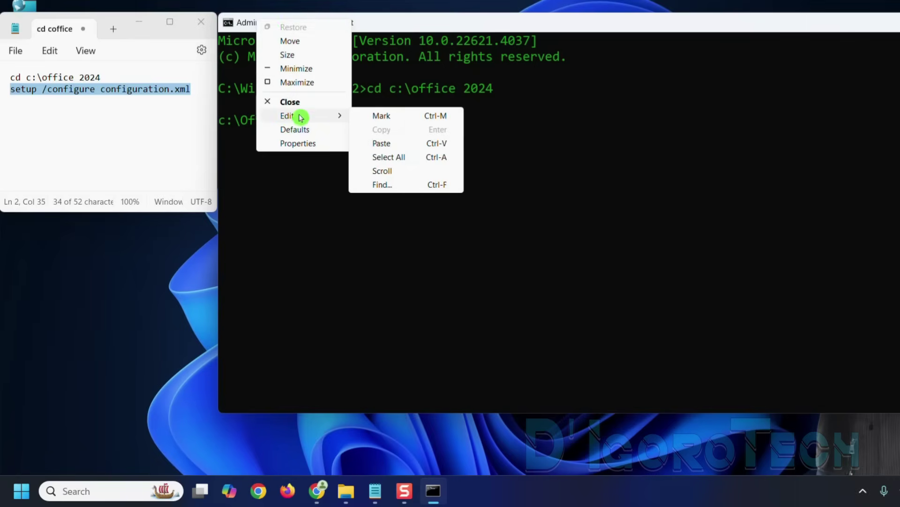
pyautogui.click(399, 142)
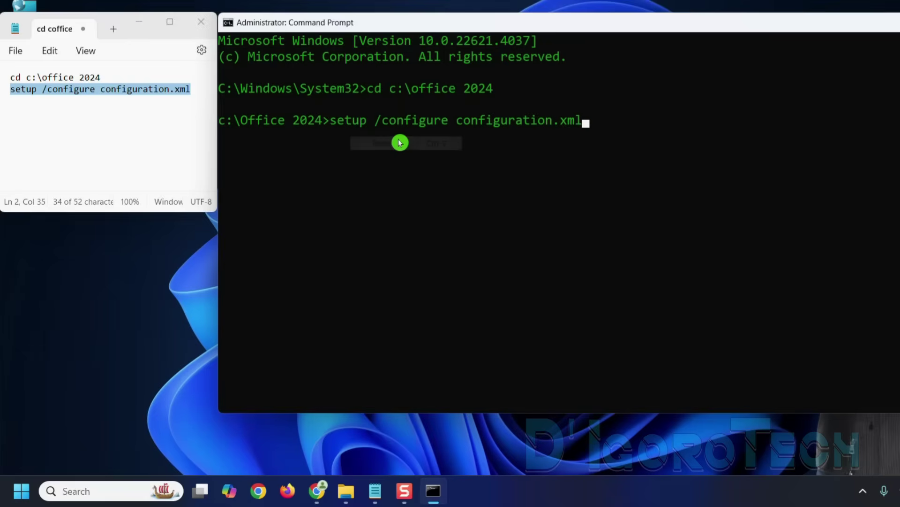
# - Run setup /configure, then dismiss the 'You're all set!' notice once Office finishes installing
pyautogui.press('Return')
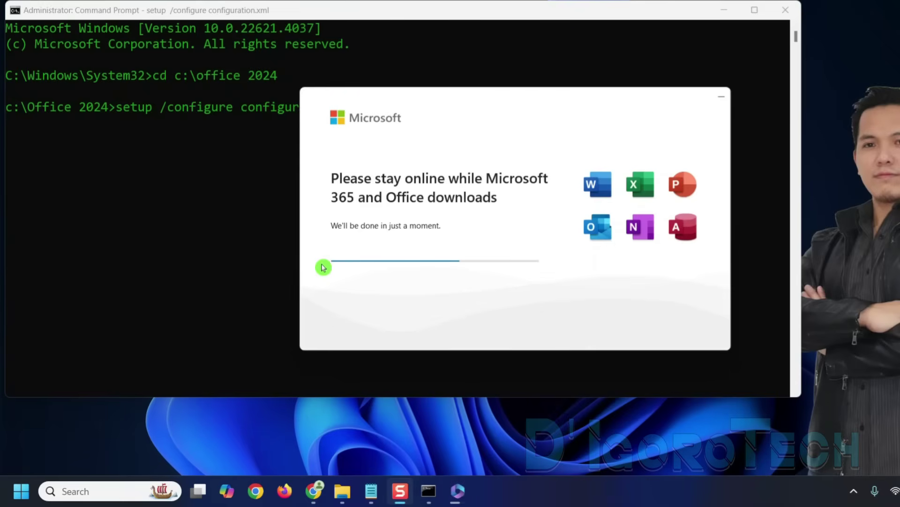
pyautogui.click(347, 315)
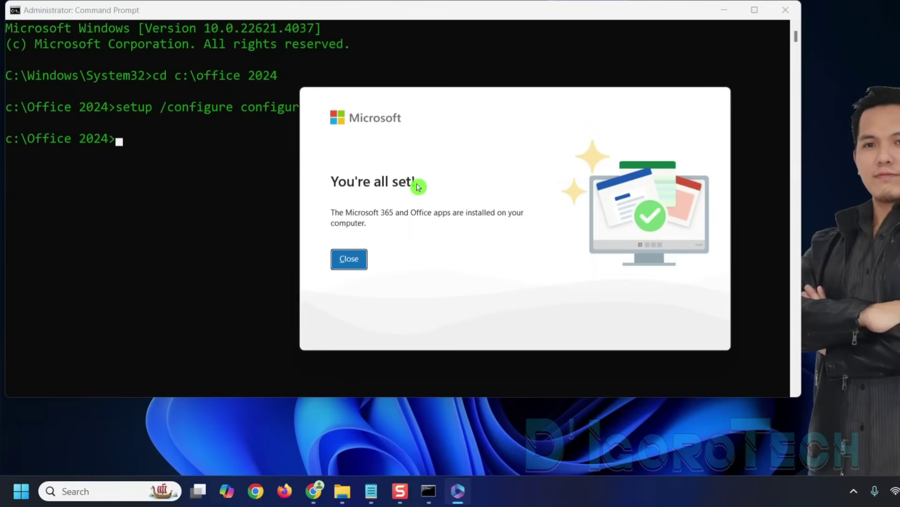
pyautogui.click(355, 262)
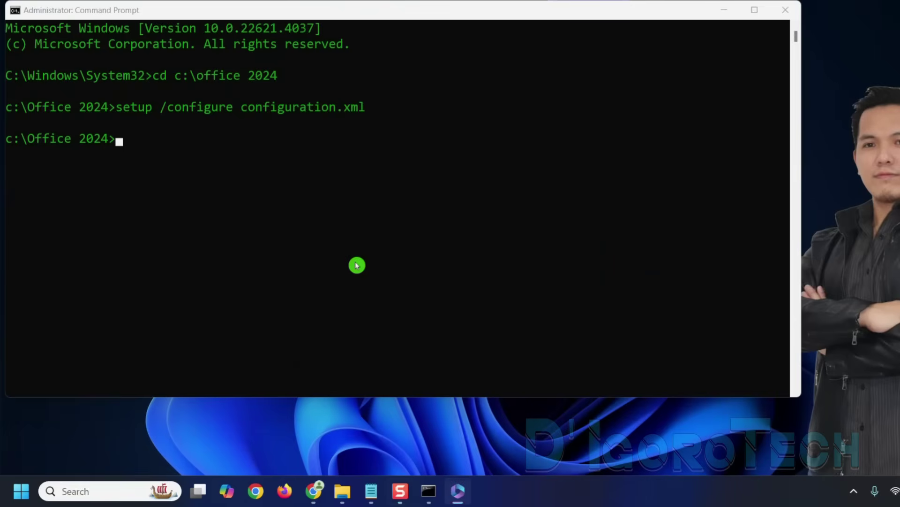
pyautogui.click(272, 195)
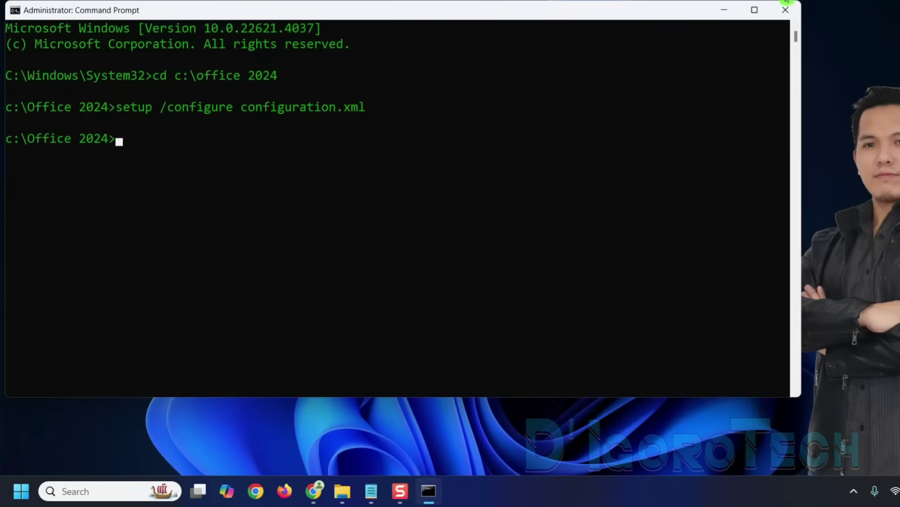
# - Close Command Prompt, launch Word from search, and confirm LTSC Professional Plus 2024 is activated
pyautogui.click(787, 11)
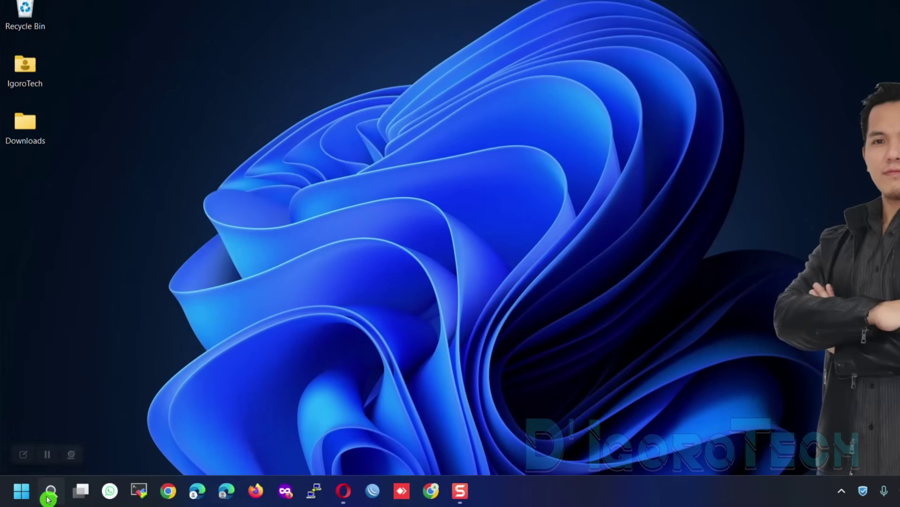
pyautogui.click(48, 496)
pyautogui.write('w')
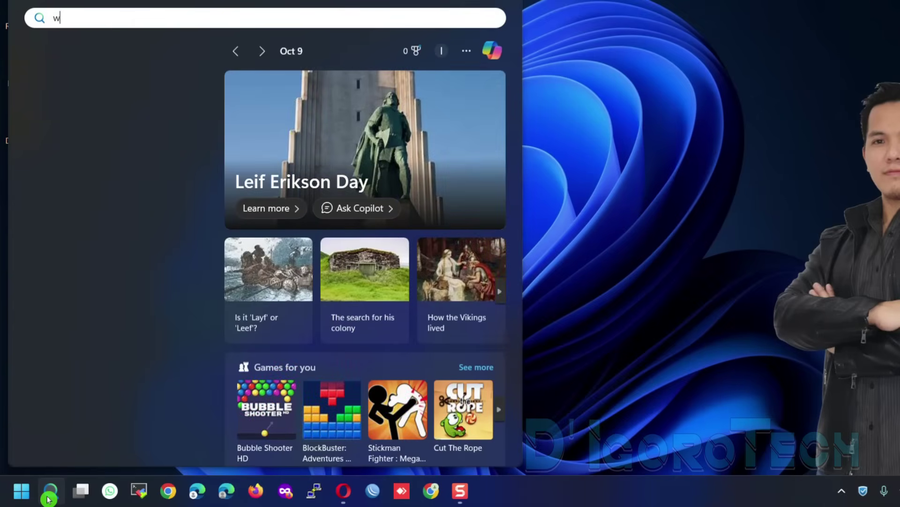
pyautogui.write('ord')
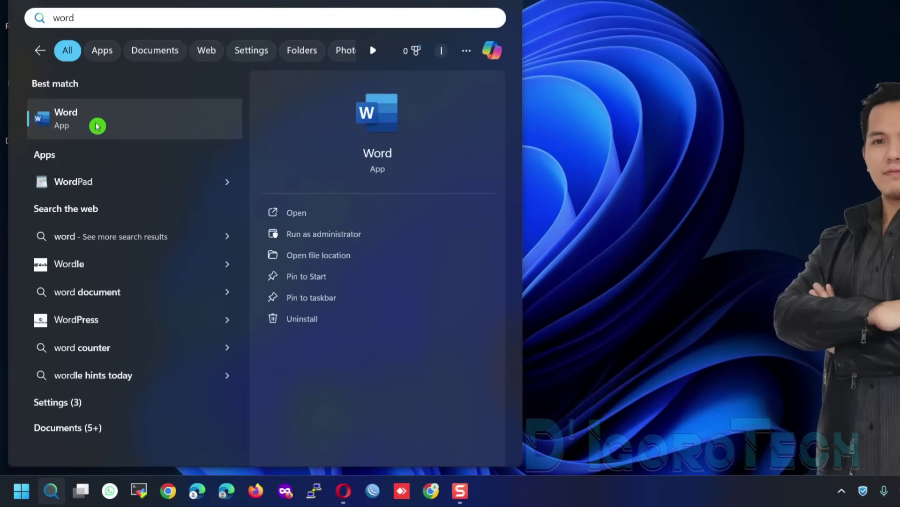
pyautogui.click(95, 125)
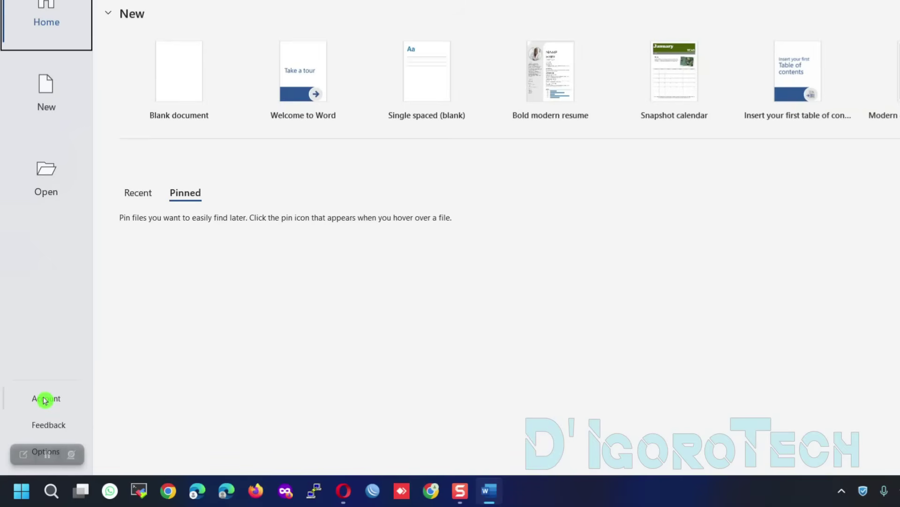
pyautogui.click(45, 399)
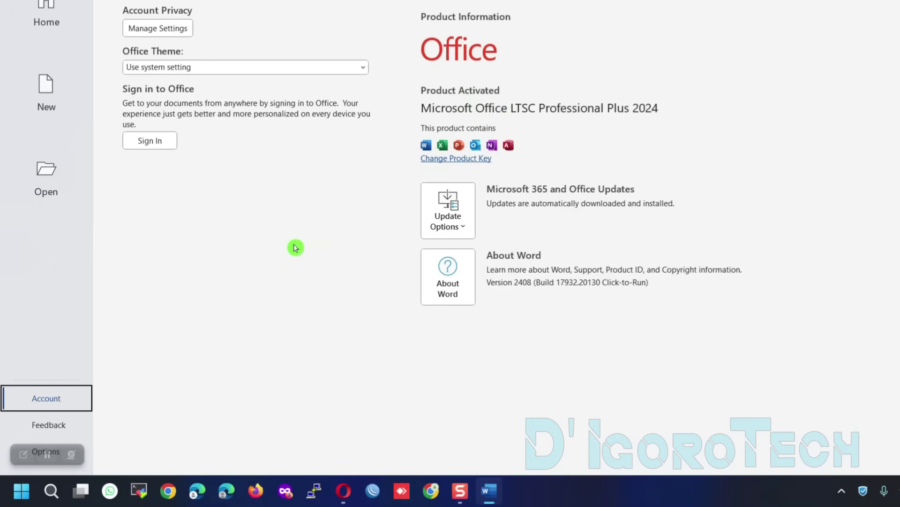
# - Create a Word document from the Single spaced (blank) template, then start Excel from search
pyautogui.click(51, 94)
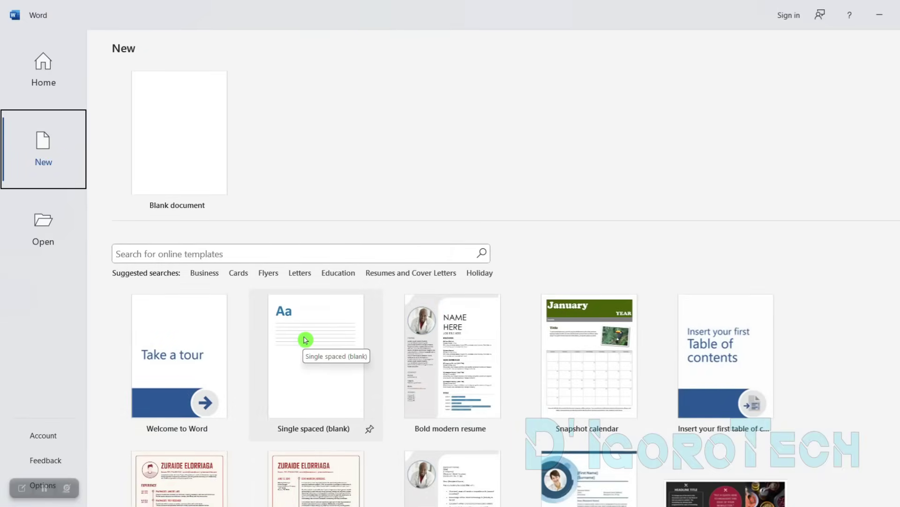
pyautogui.click(305, 340)
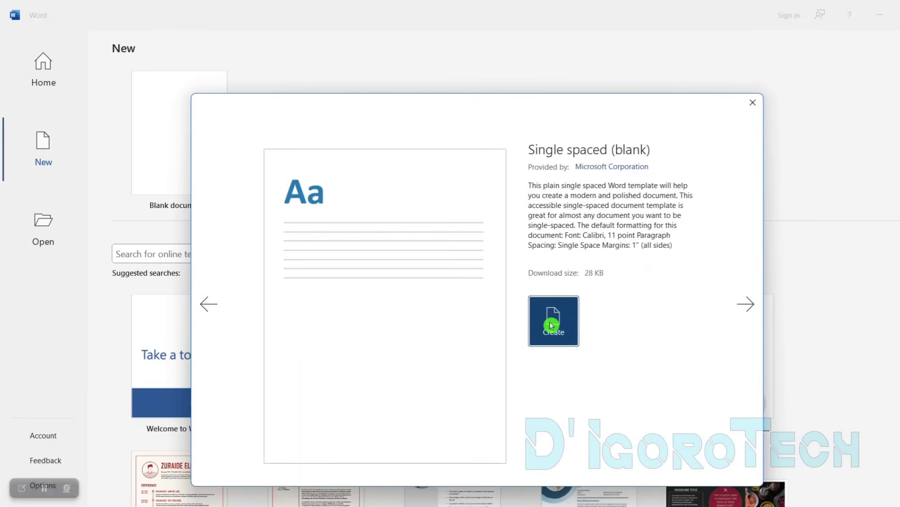
pyautogui.click(551, 326)
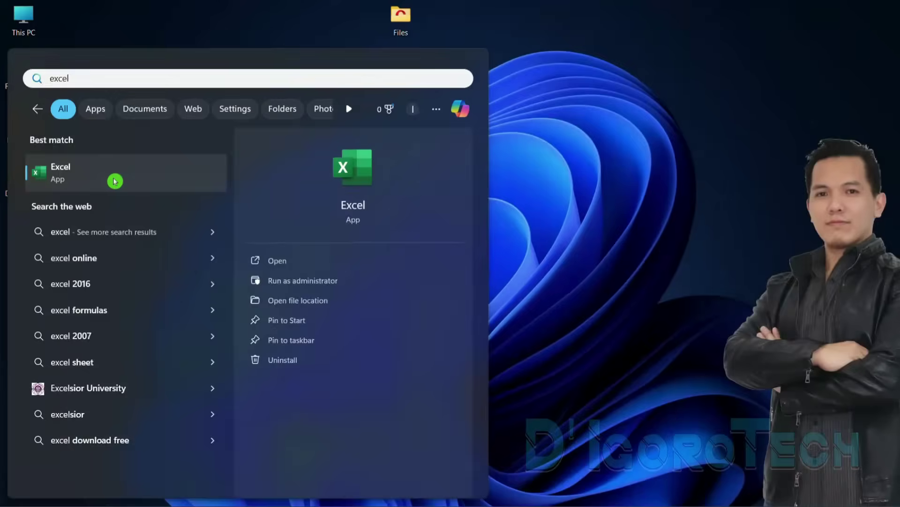
pyautogui.click(113, 179)
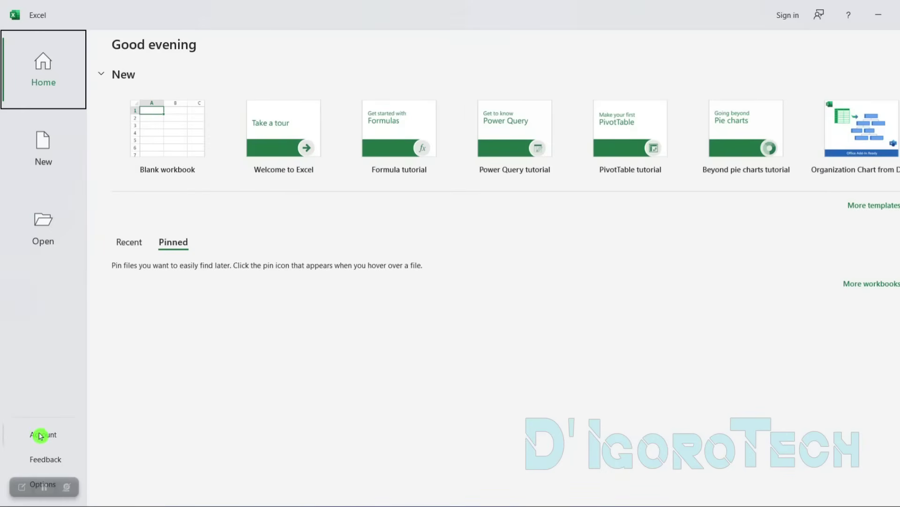
# - Show Excel's Account page confirming Office LTSC Professional Plus 2024 activated, version 2408
pyautogui.click(41, 435)
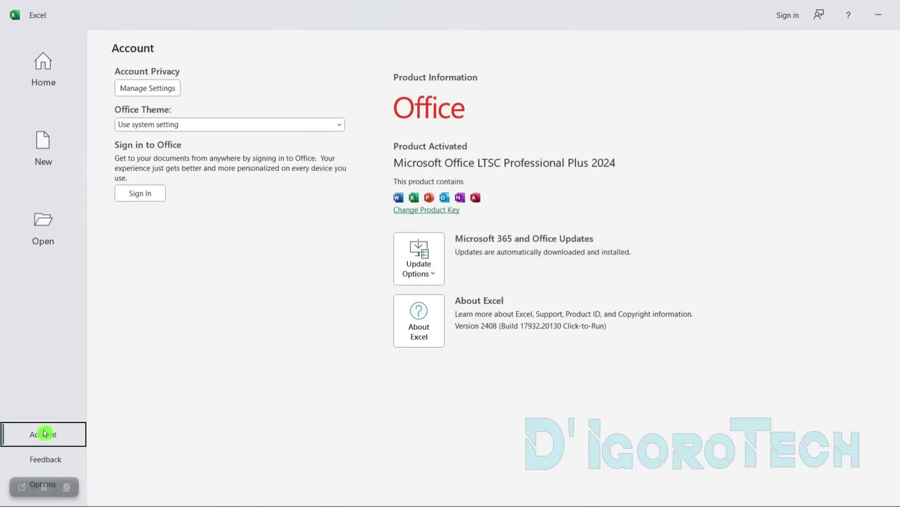